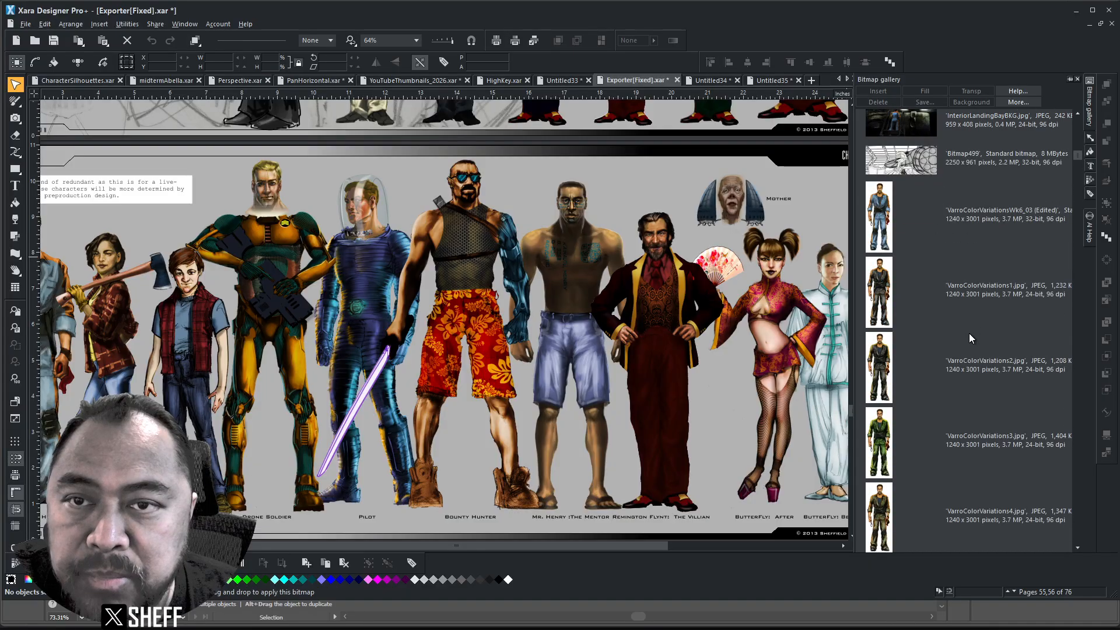
scroll(963, 312, down, 10)
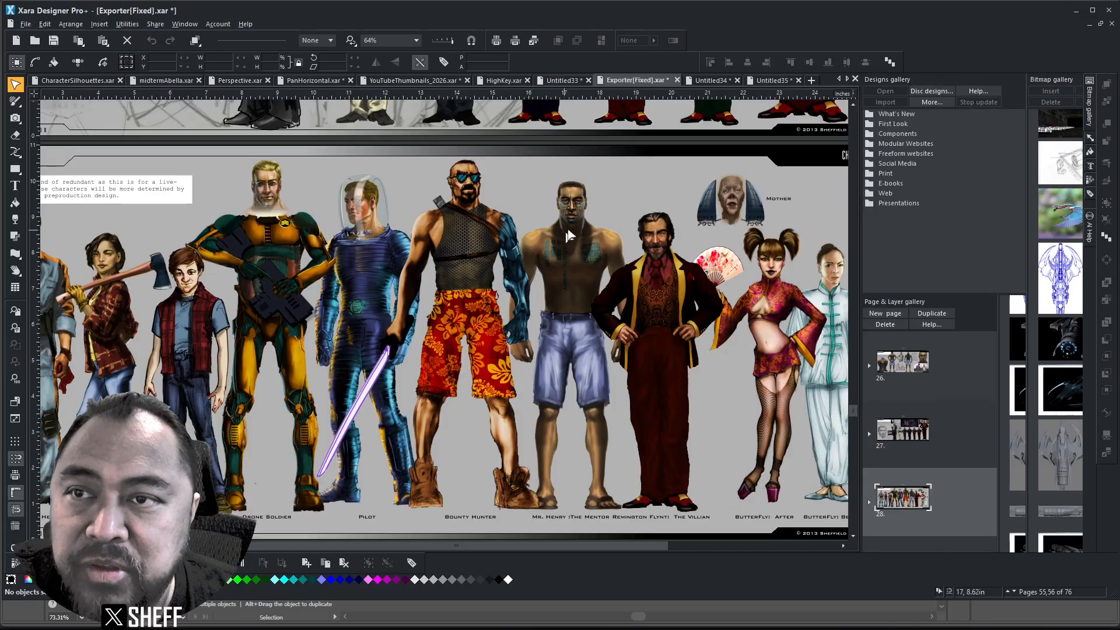
Reopen the Bitmap gallery and scroll its list down to the BackTattoo.png thumbnail.
click(1089, 111)
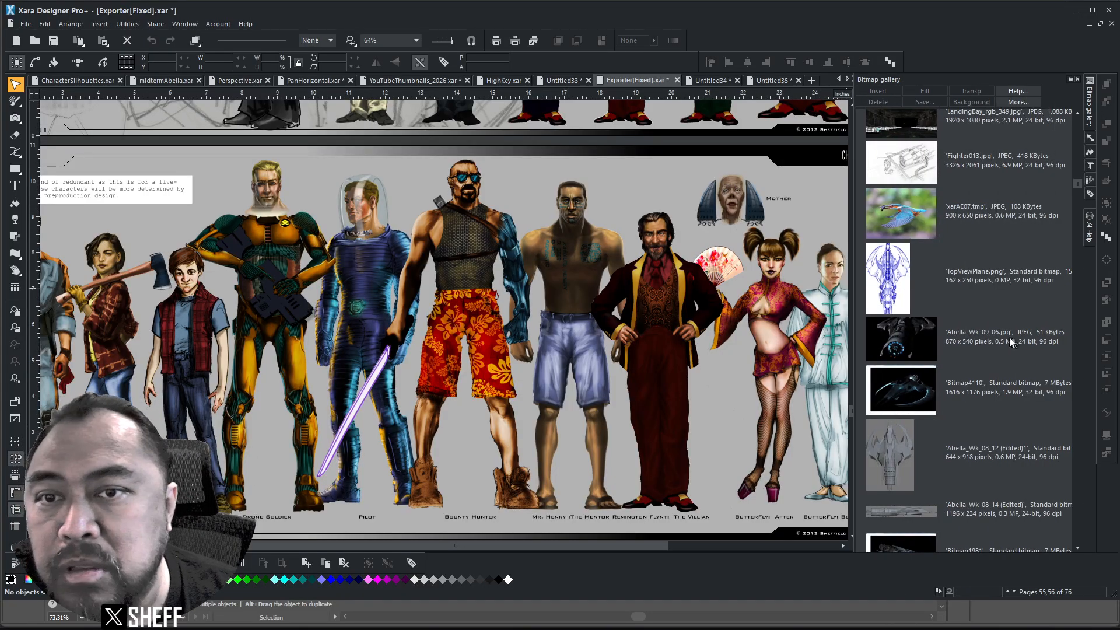
scroll(980, 329, down, 2)
scroll(972, 327, down, 10)
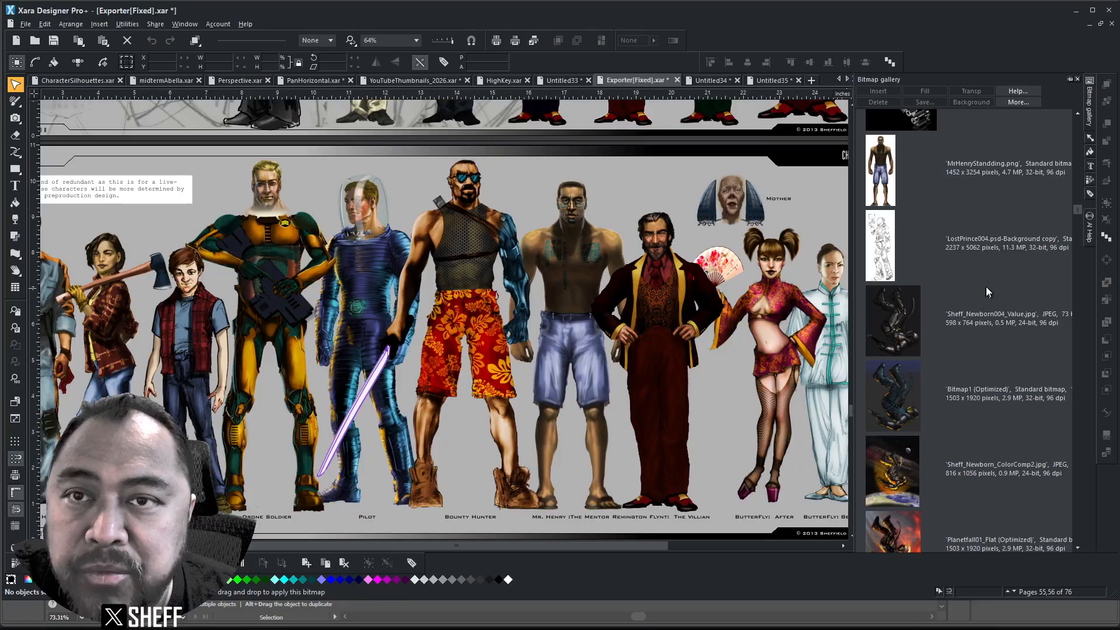
scroll(1018, 339, down, 8)
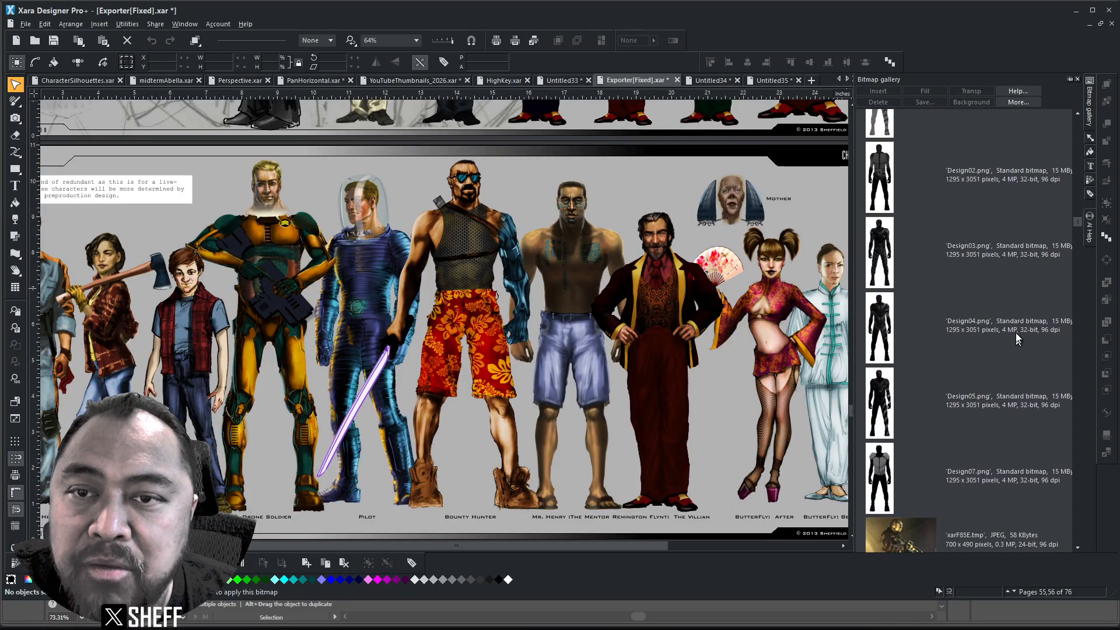
scroll(1012, 330, down, 10)
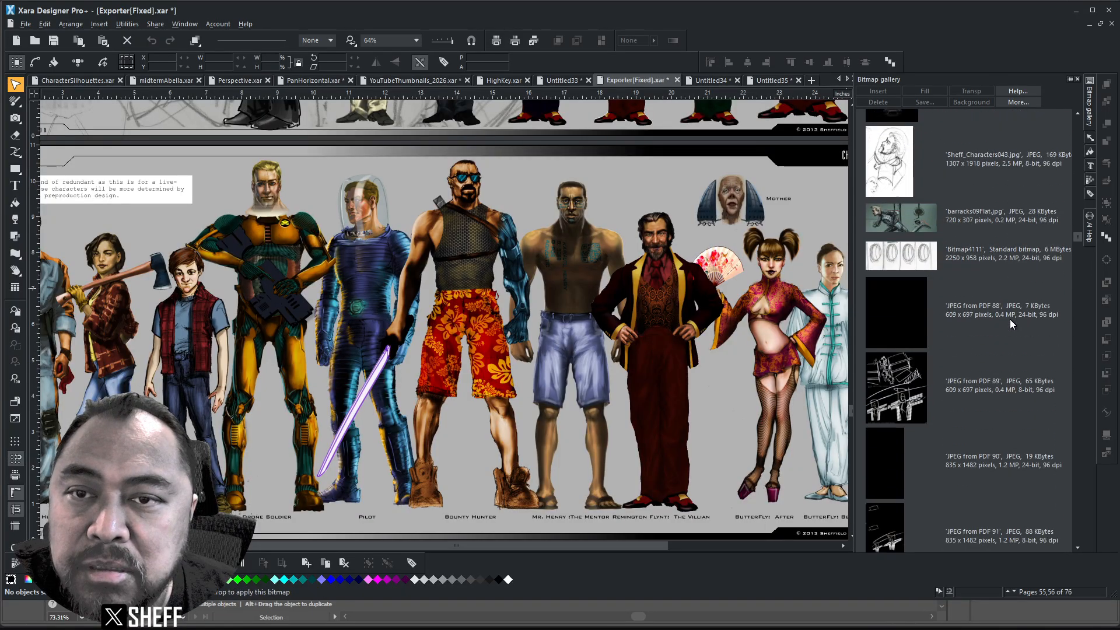
scroll(1013, 316, down, 8)
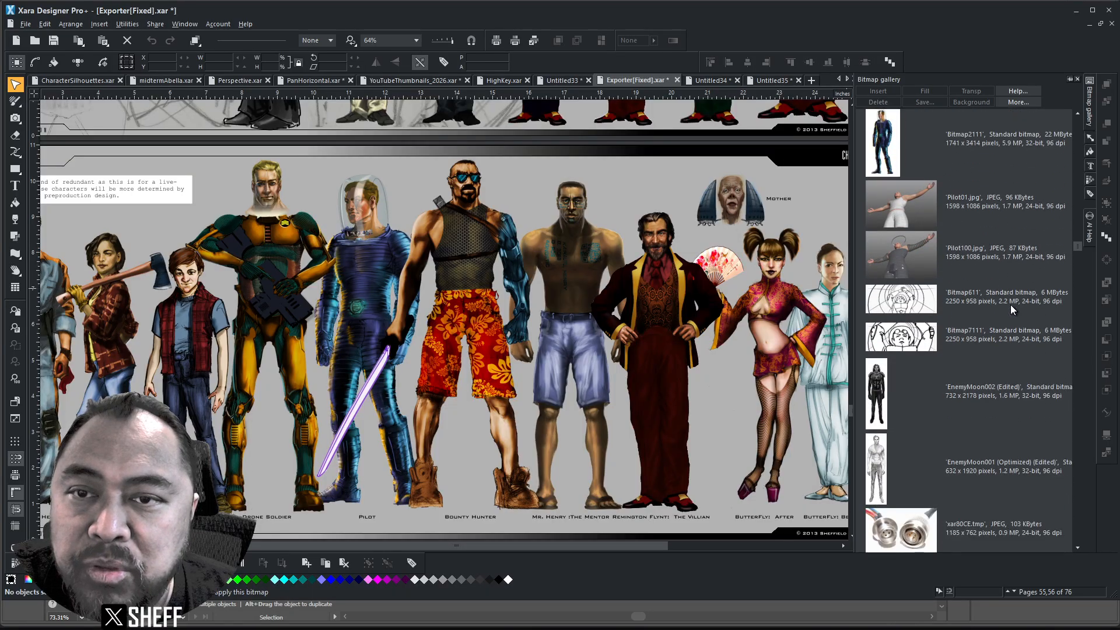
scroll(1009, 299, down, 10)
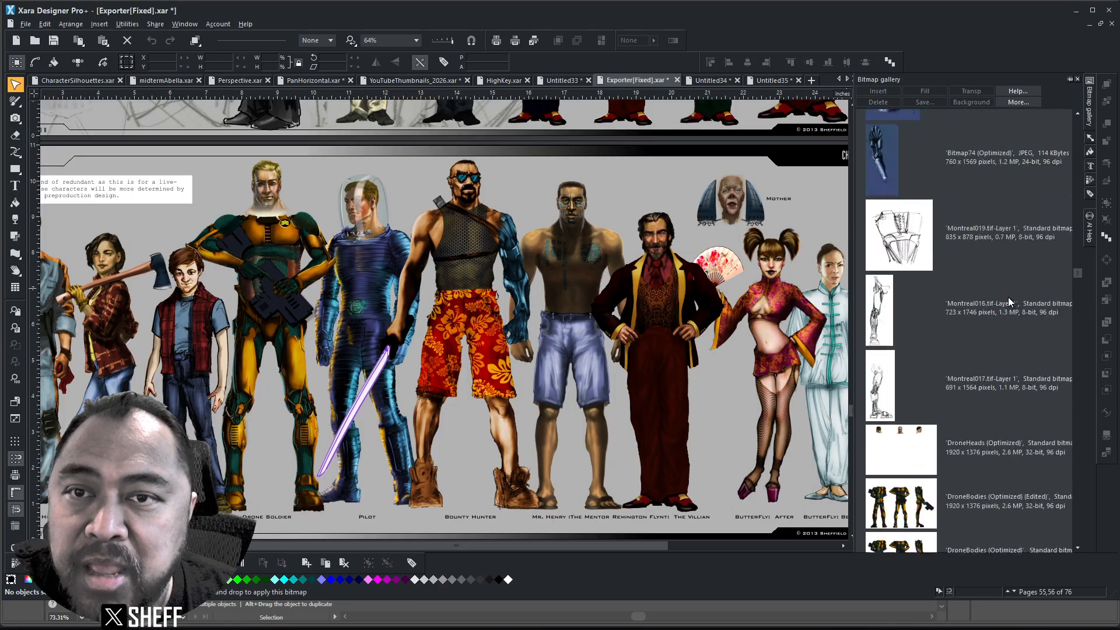
scroll(1009, 296, down, 10)
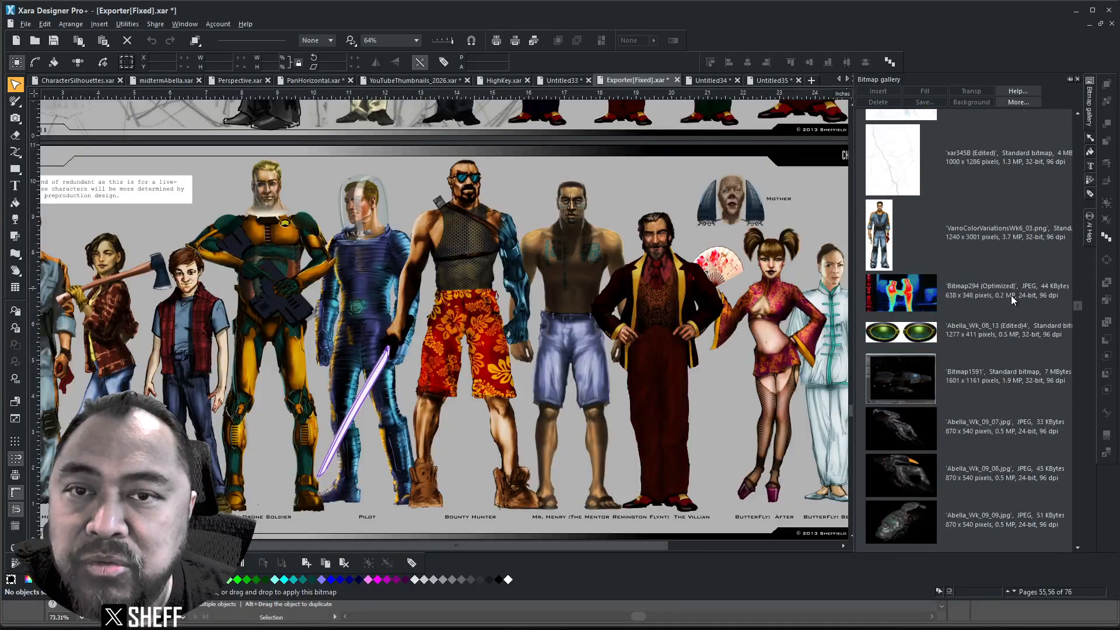
drag(1079, 309, 1049, 361)
scroll(921, 454, down, 1)
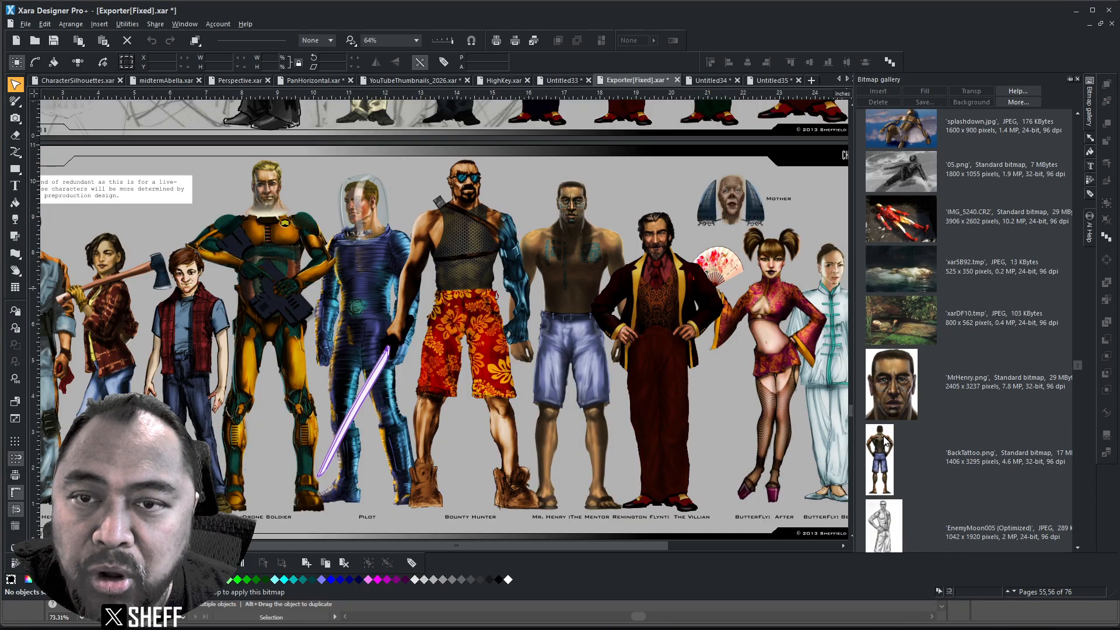
Open BackTattoo.png in Illustrator Beta through the gallery's Bitmap Editor... option.
click(884, 436)
right_click(880, 435)
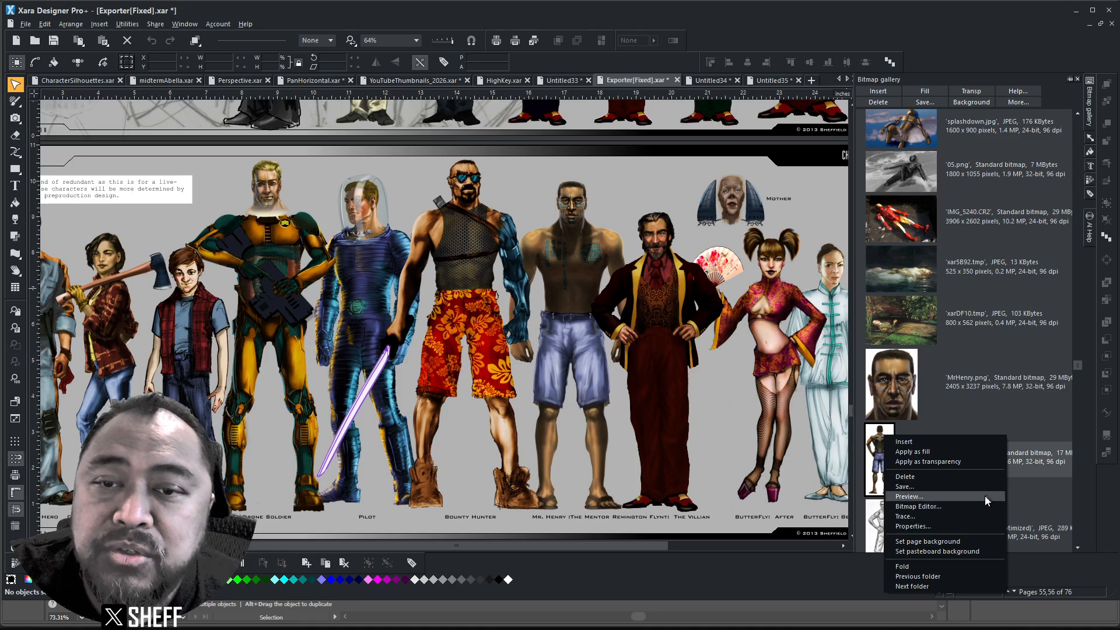
click(933, 505)
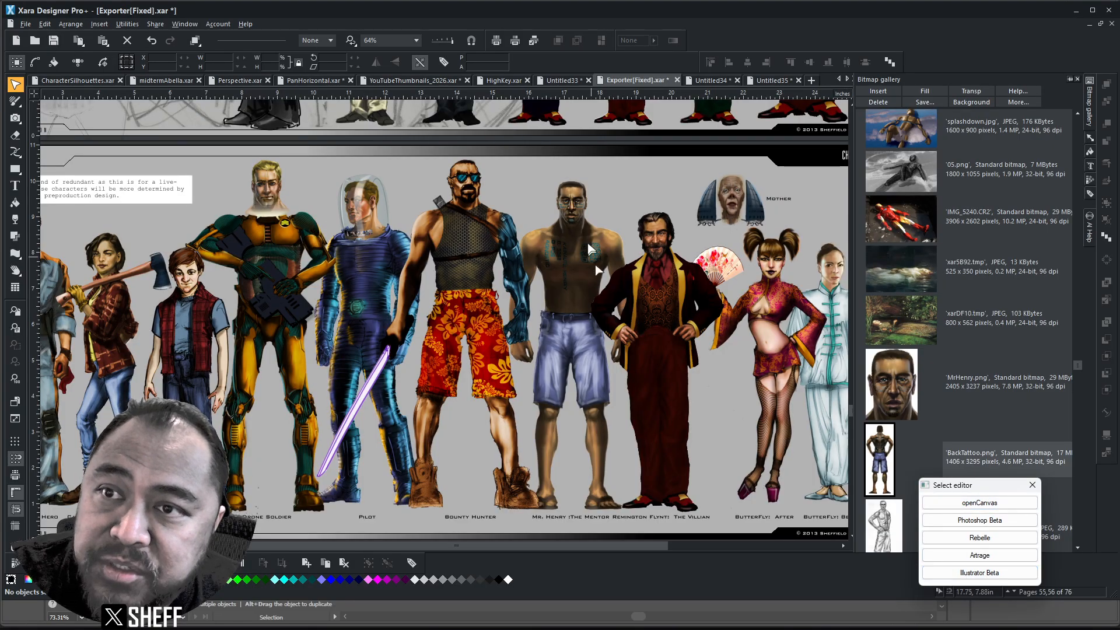
click(991, 573)
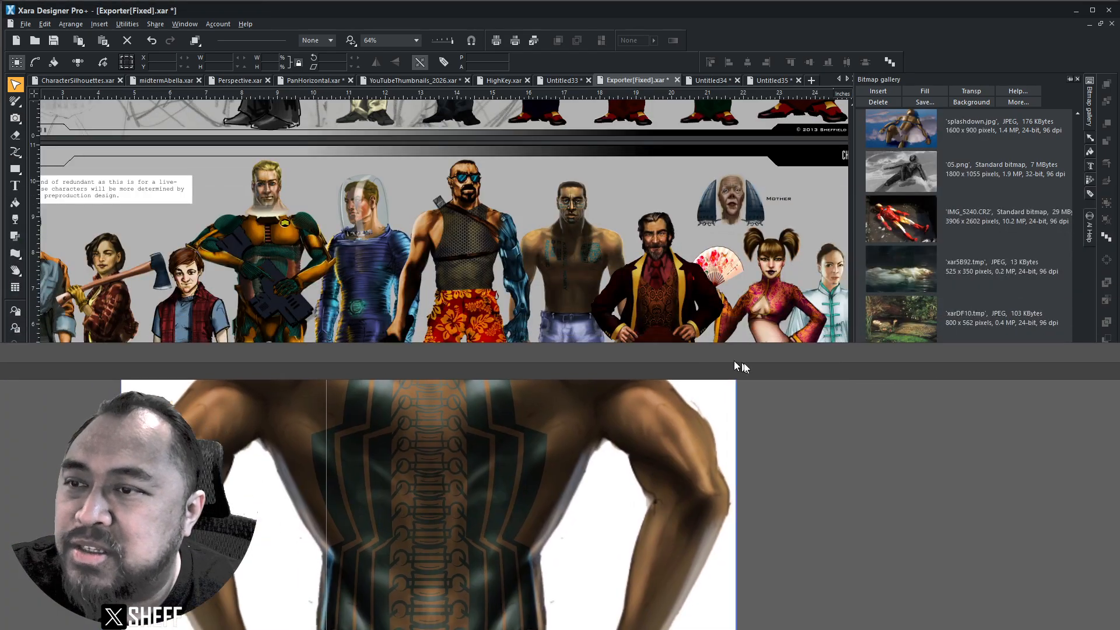
Snap Illustrator to nearly full screen height above Xara, deselect, and fit the artboard (Ctrl+0).
drag(733, 366, 137, 214)
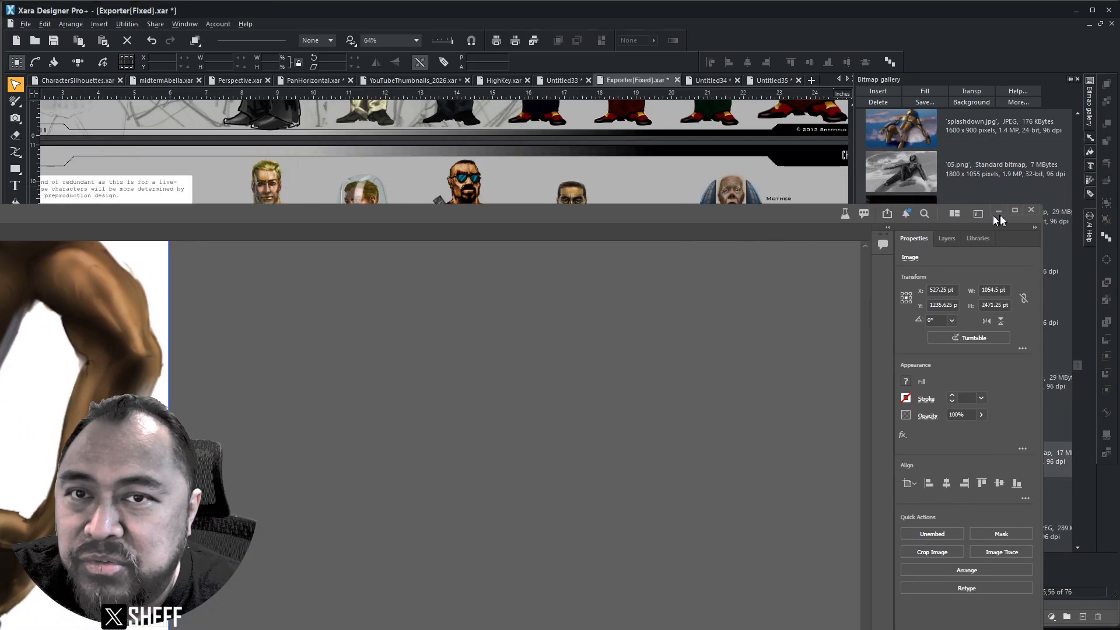
drag(1041, 208, 225, 510)
drag(0, 515, 1115, 27)
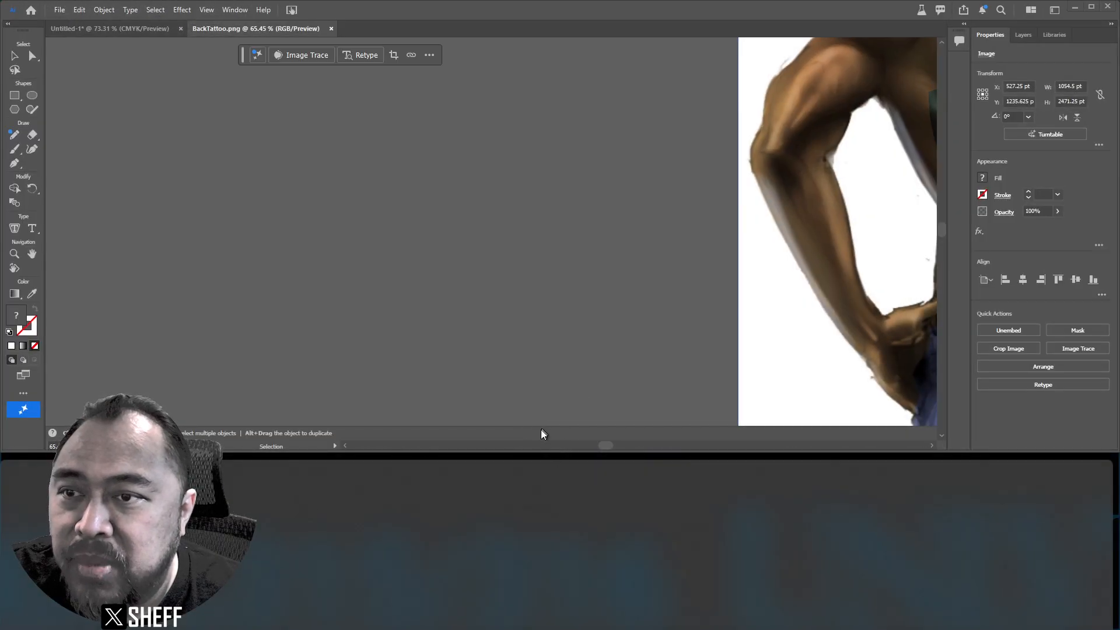
click(535, 464)
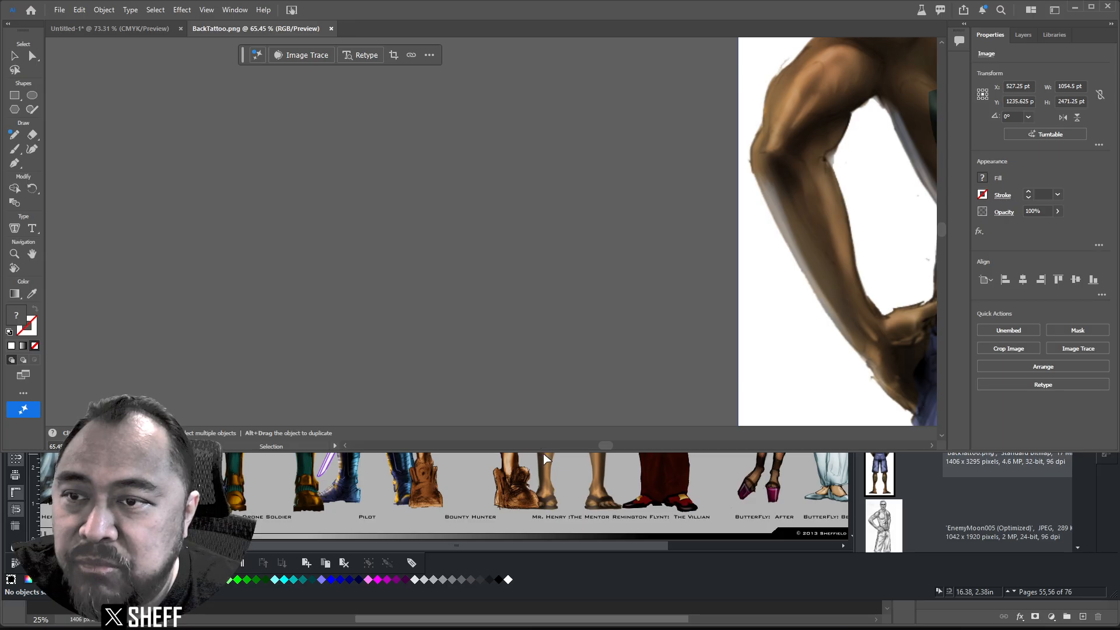
drag(543, 452, 511, 623)
click(548, 399)
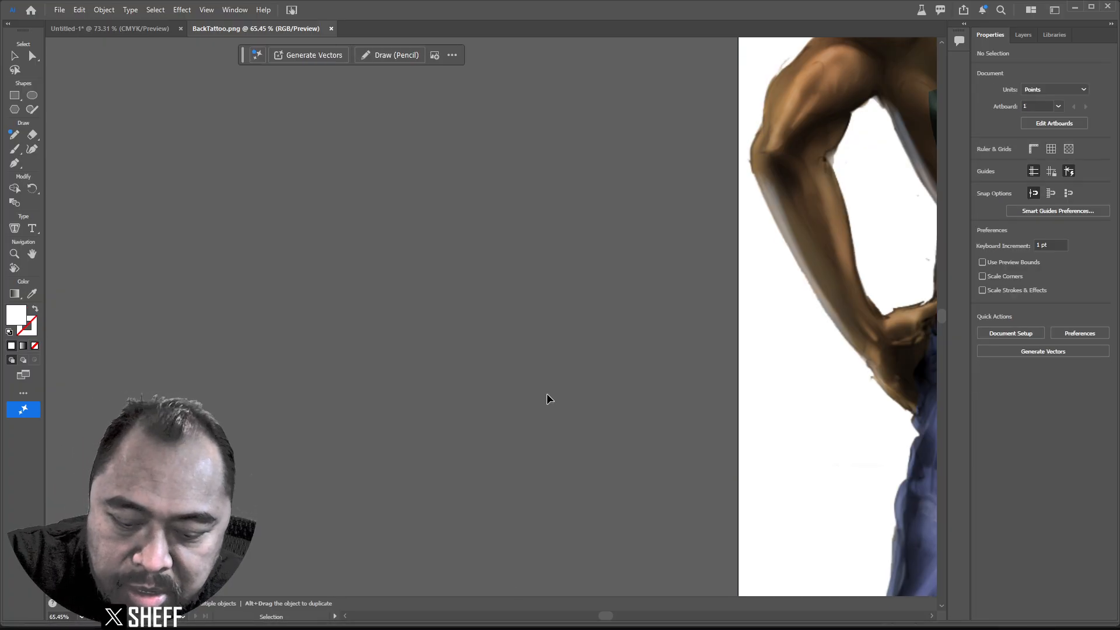
key(ctrl+0)
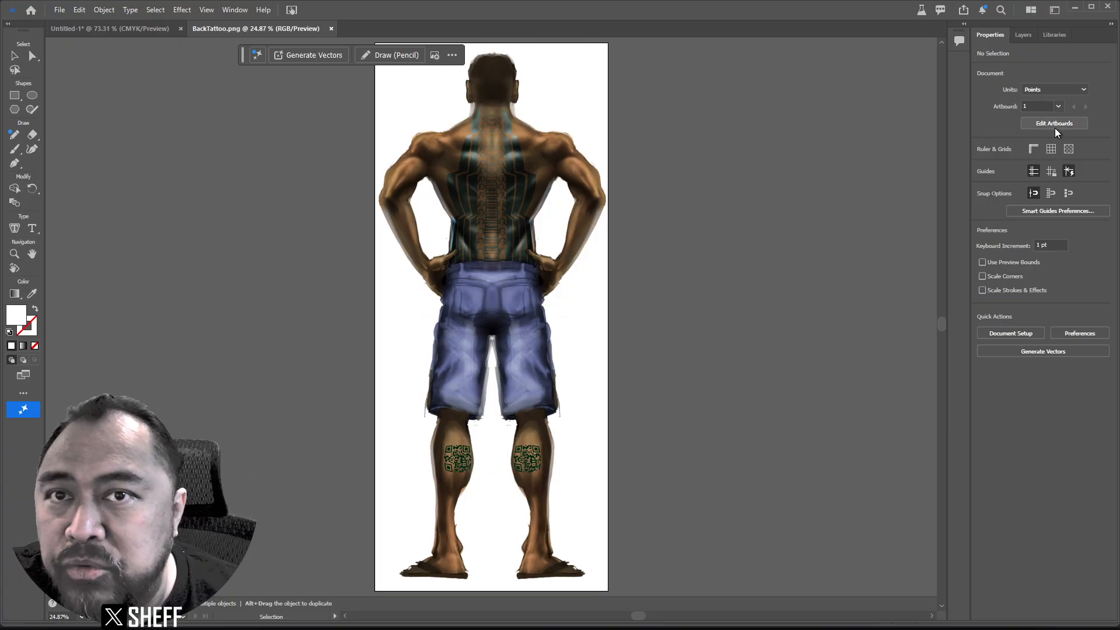
Run Turntable on the selected back-view image and open its rotation controls once generated.
click(577, 162)
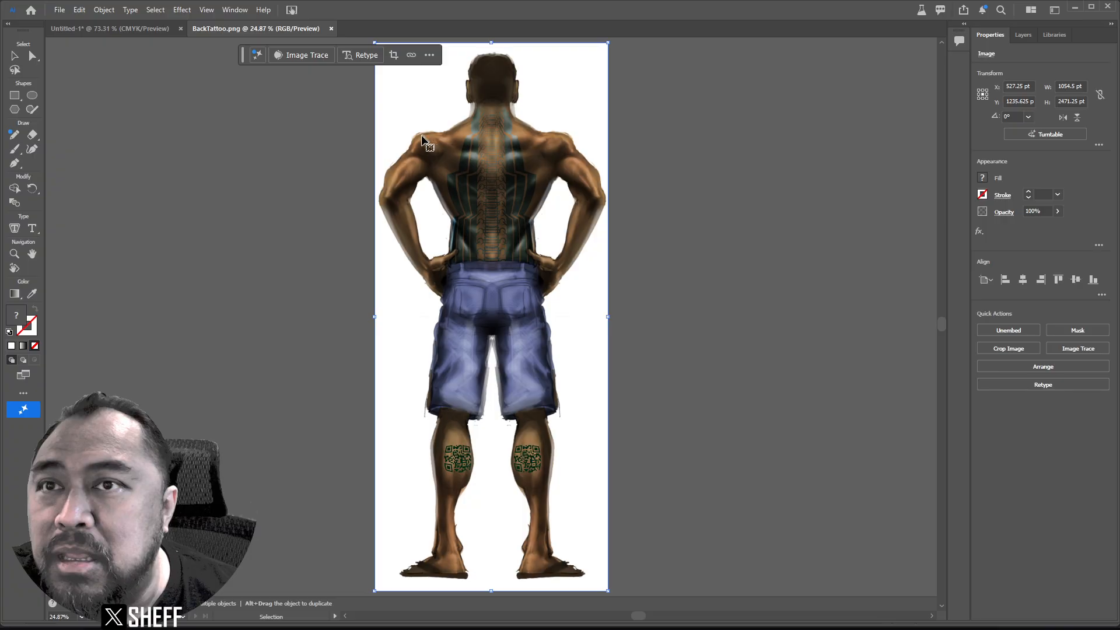
click(1048, 135)
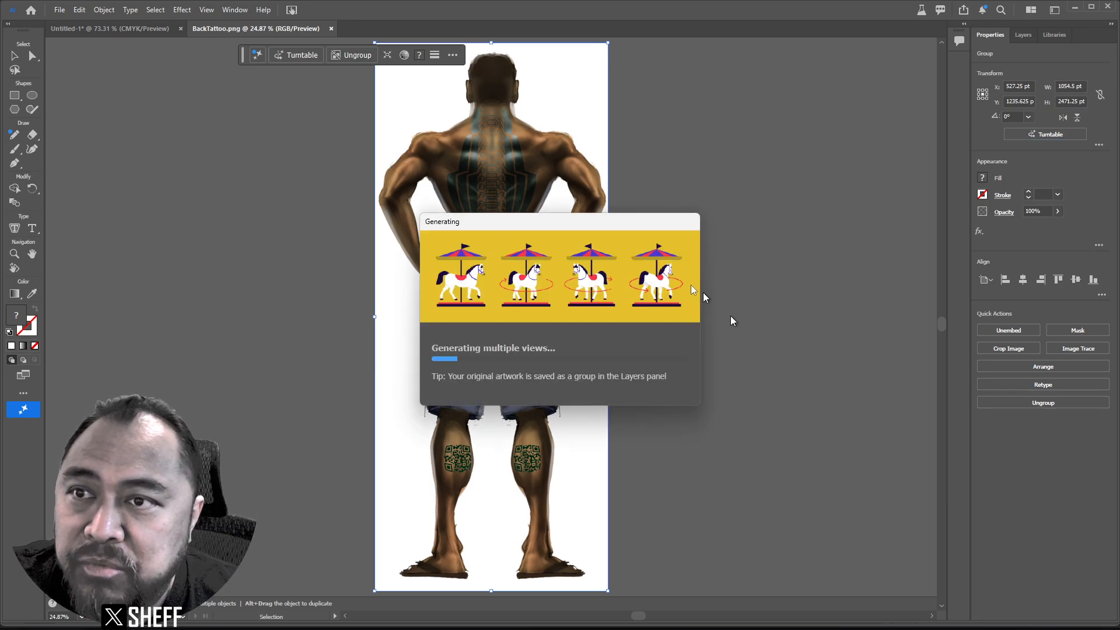
drag(568, 227, 797, 356)
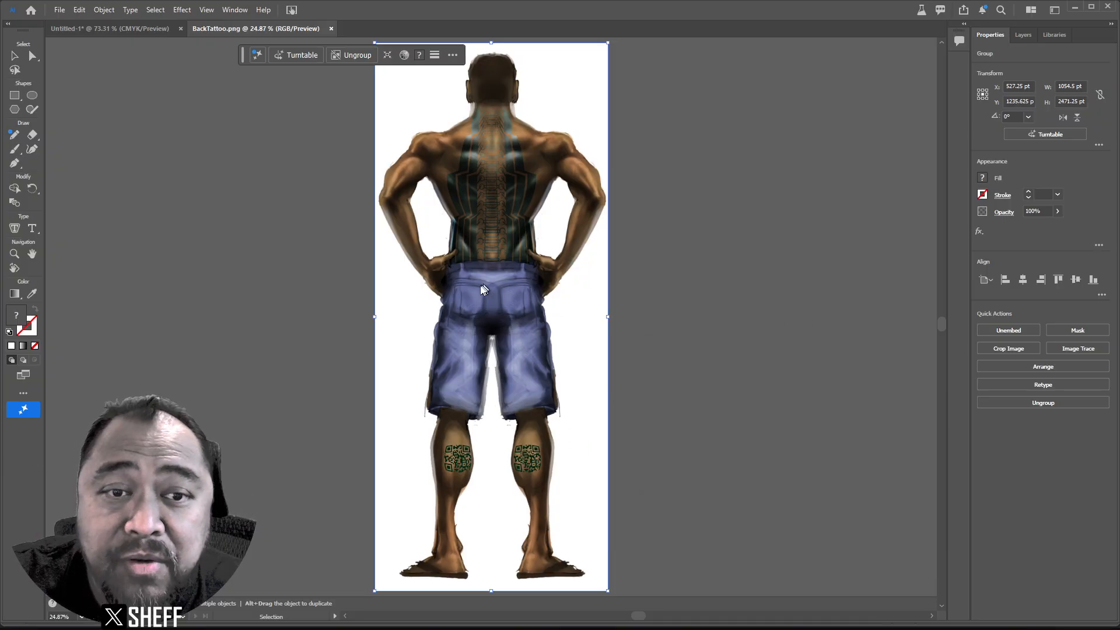
click(1040, 134)
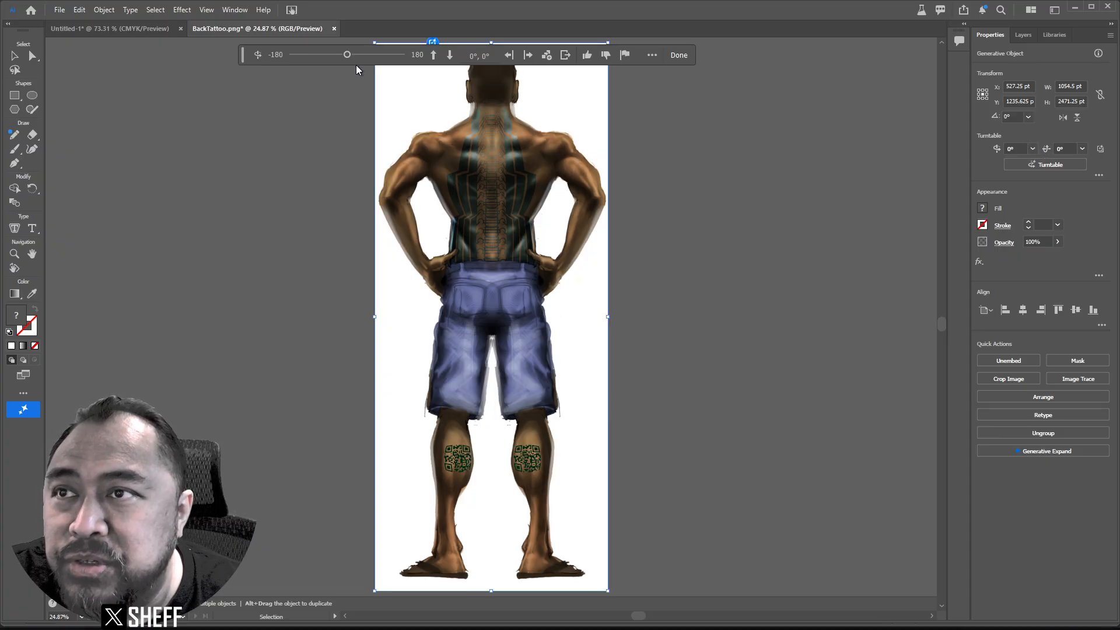
Drag the Turntable slider from 0 to -45 for a three-quarter back view.
drag(347, 56, 292, 40)
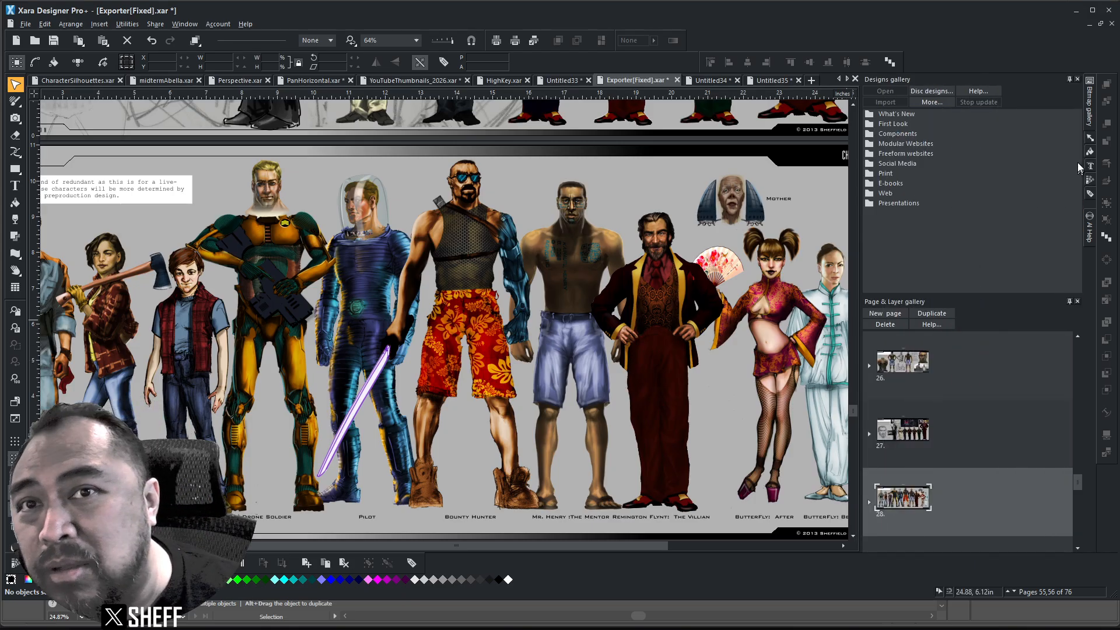
Show the Bitmap gallery again and scroll to the MrHenryStandding.png thumbnail.
click(1089, 105)
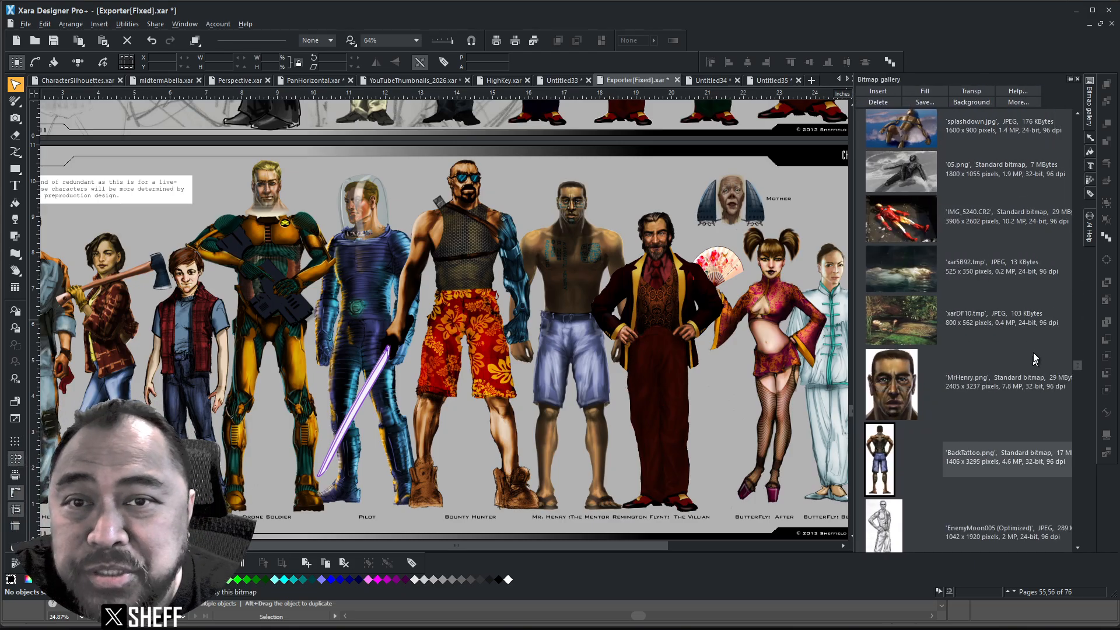
scroll(983, 457, down, 10)
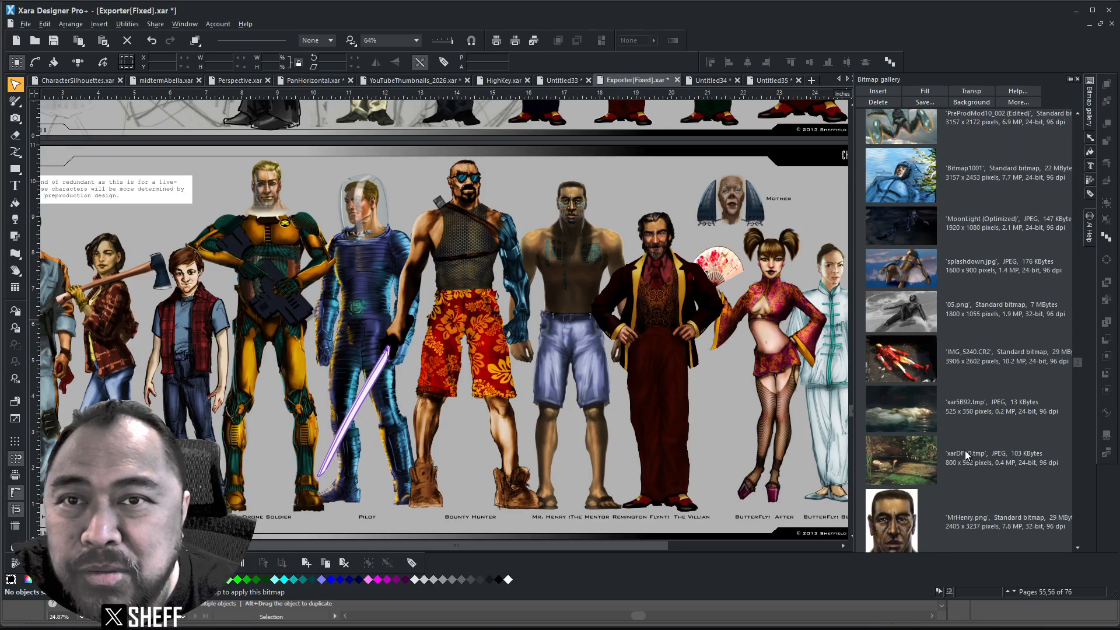
scroll(948, 421, up, 5)
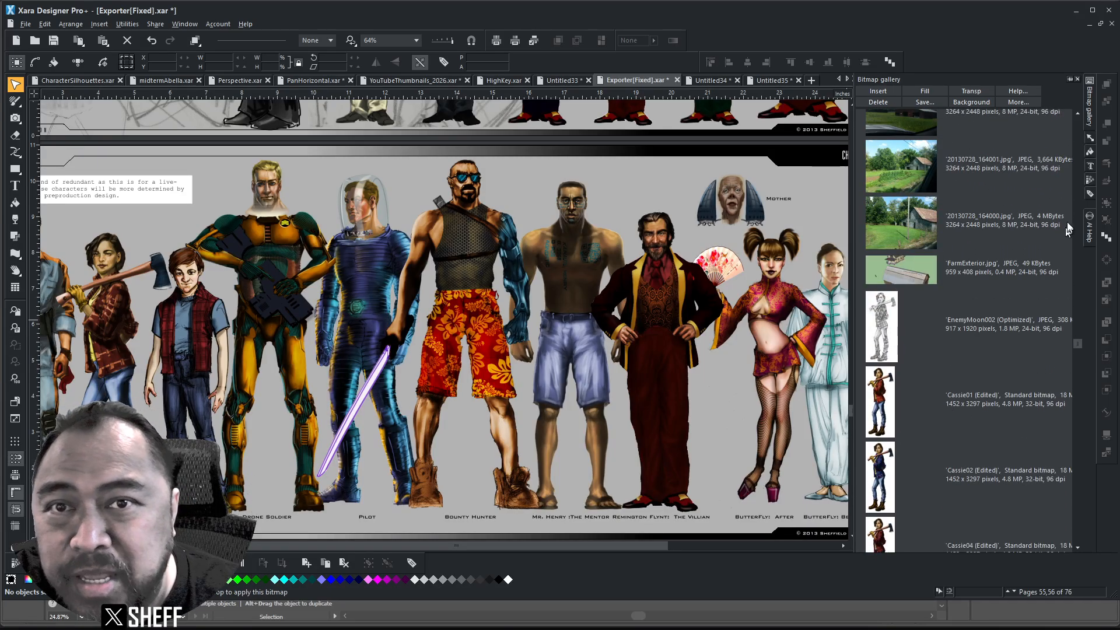
drag(1080, 344, 1033, 208)
Send MrHenryStandding.png to Illustrator Beta via Bitmap Editor...
click(879, 193)
right_click(881, 190)
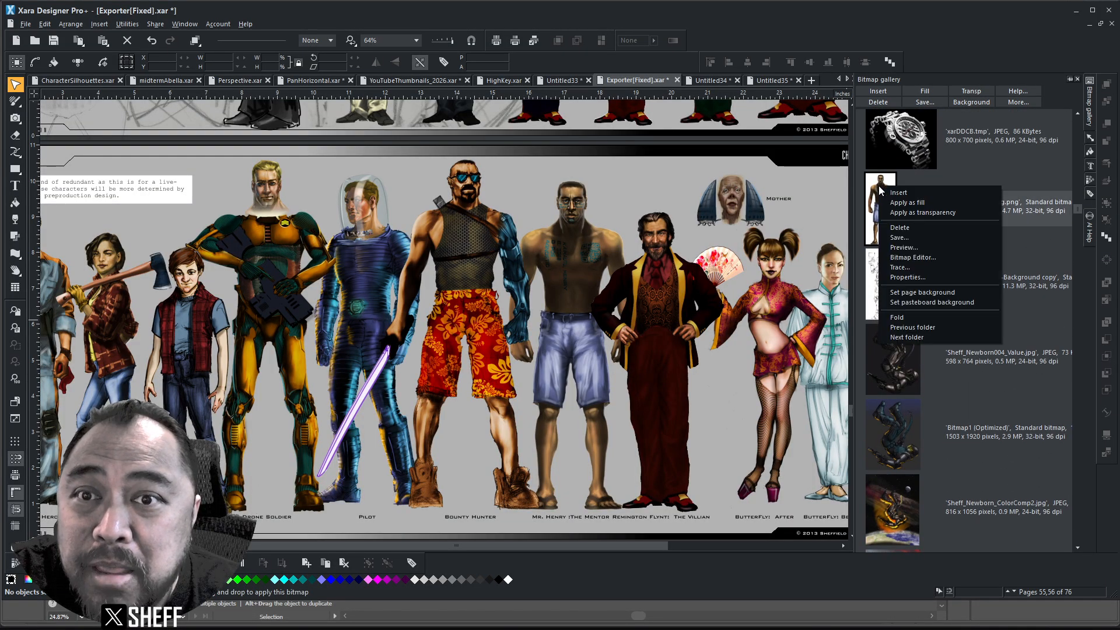
click(916, 258)
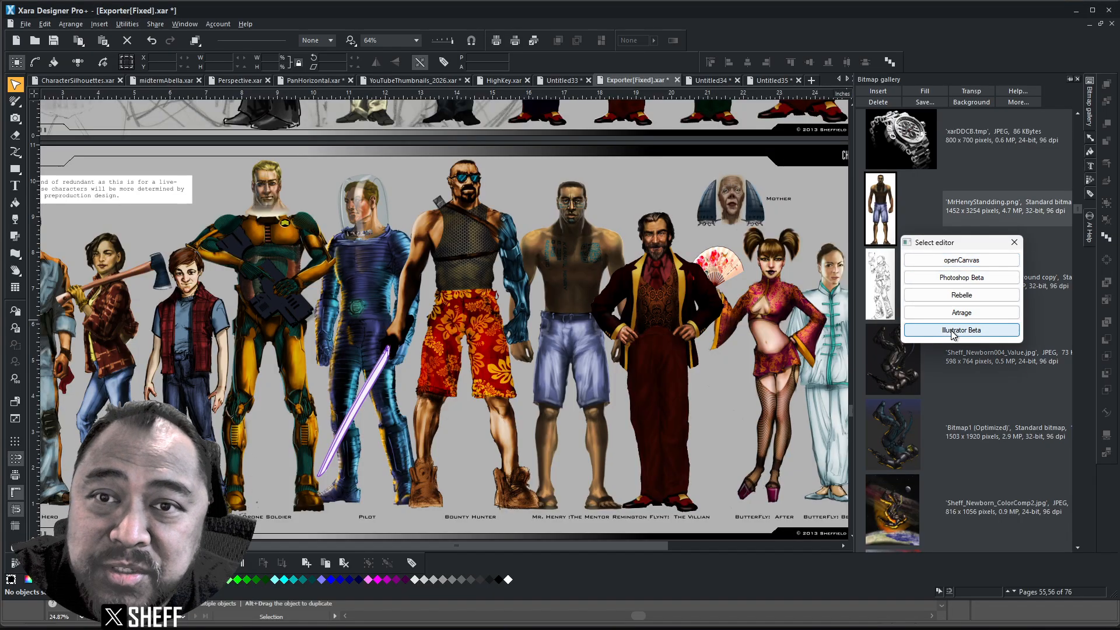
click(962, 330)
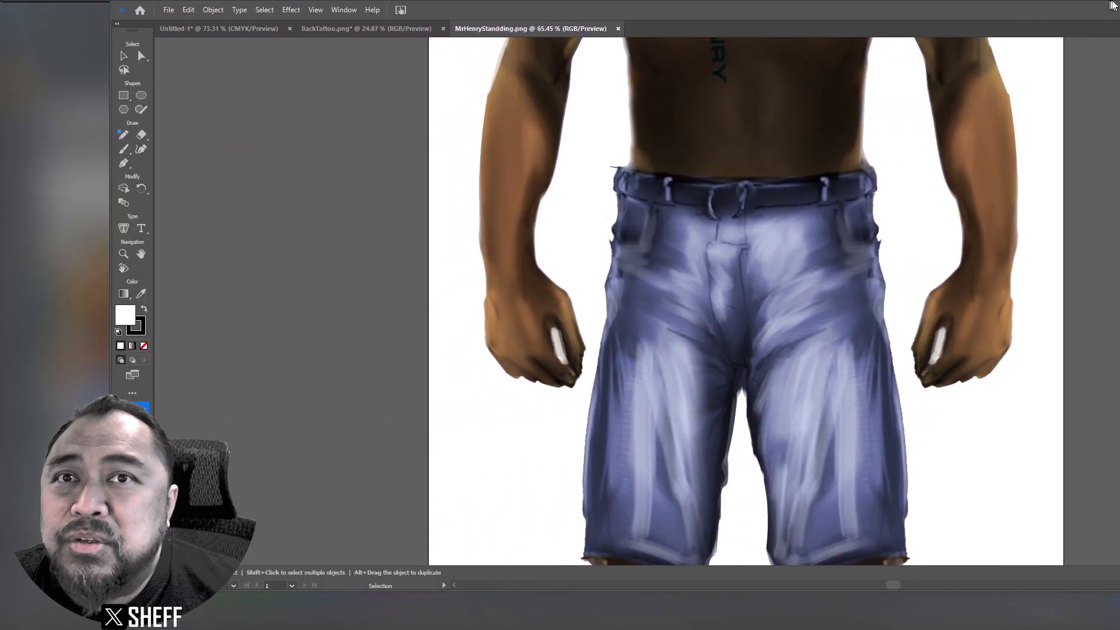
Snap Illustrator to fill nearly the whole screen and fit the artboard with Ctrl+0.
drag(1109, 2, 1118, 18)
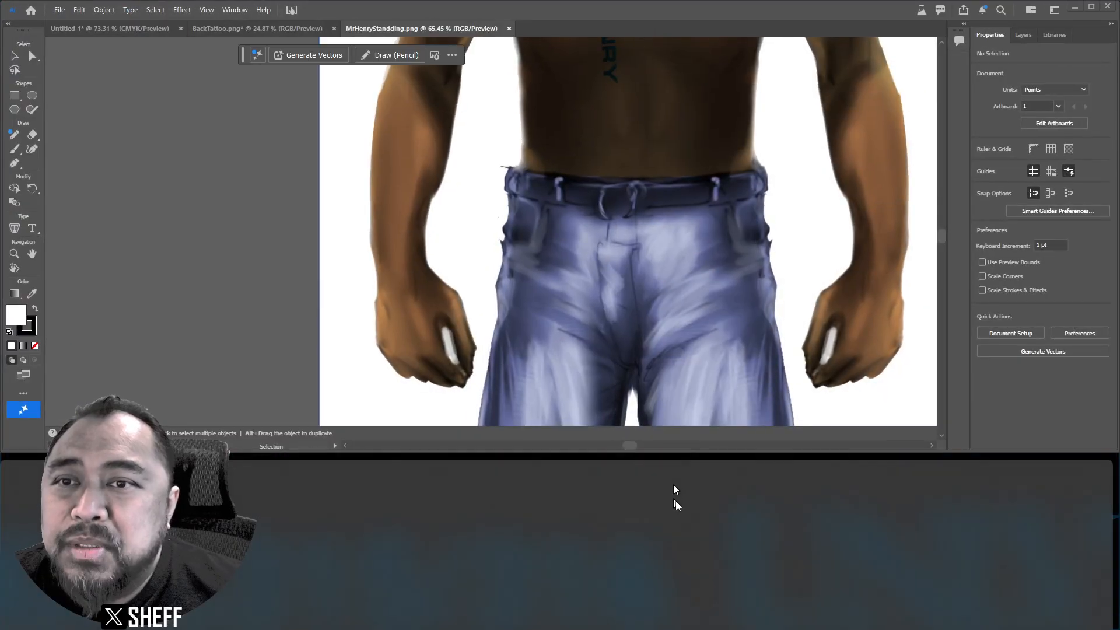
click(883, 467)
drag(867, 451, 871, 623)
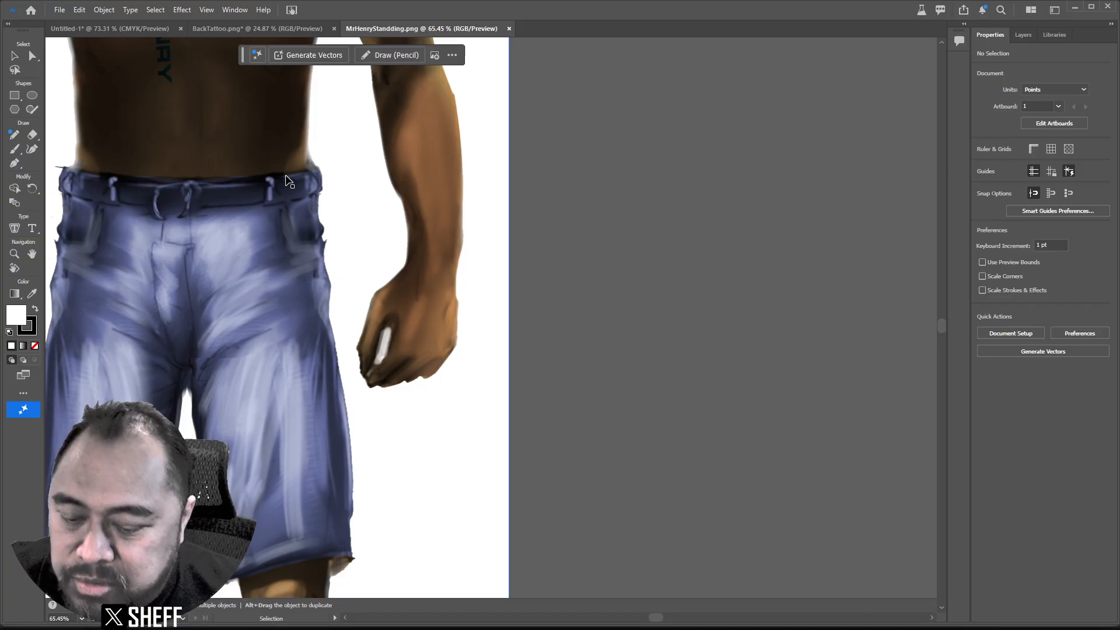
key(ctrl+0)
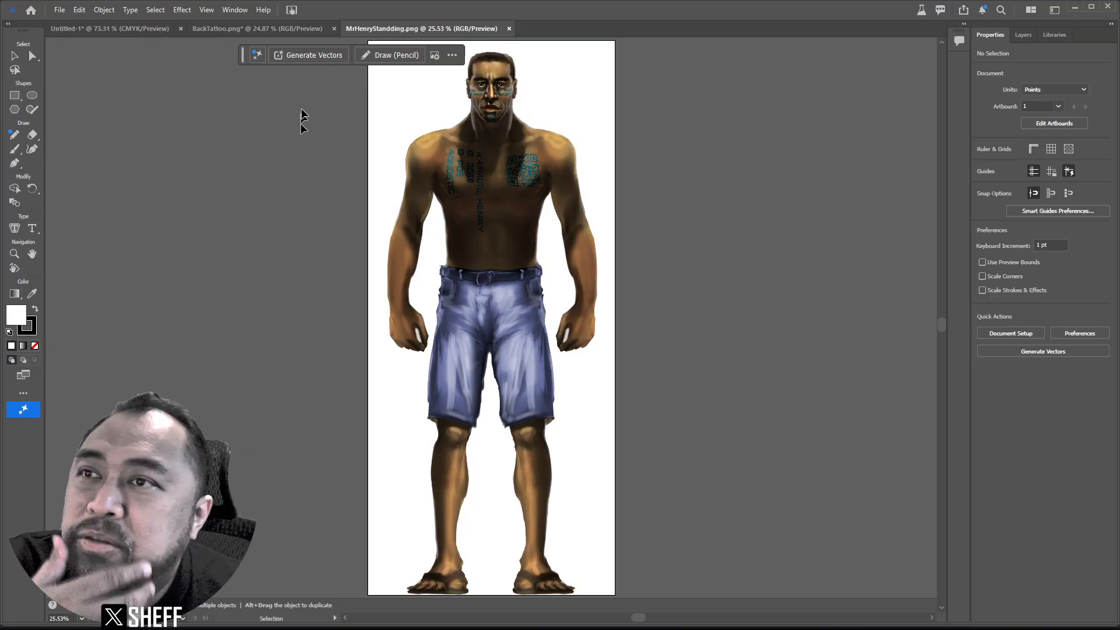
Turn the BackTattoo figure to a side view, then return to MrHenryStandding.png.
click(268, 27)
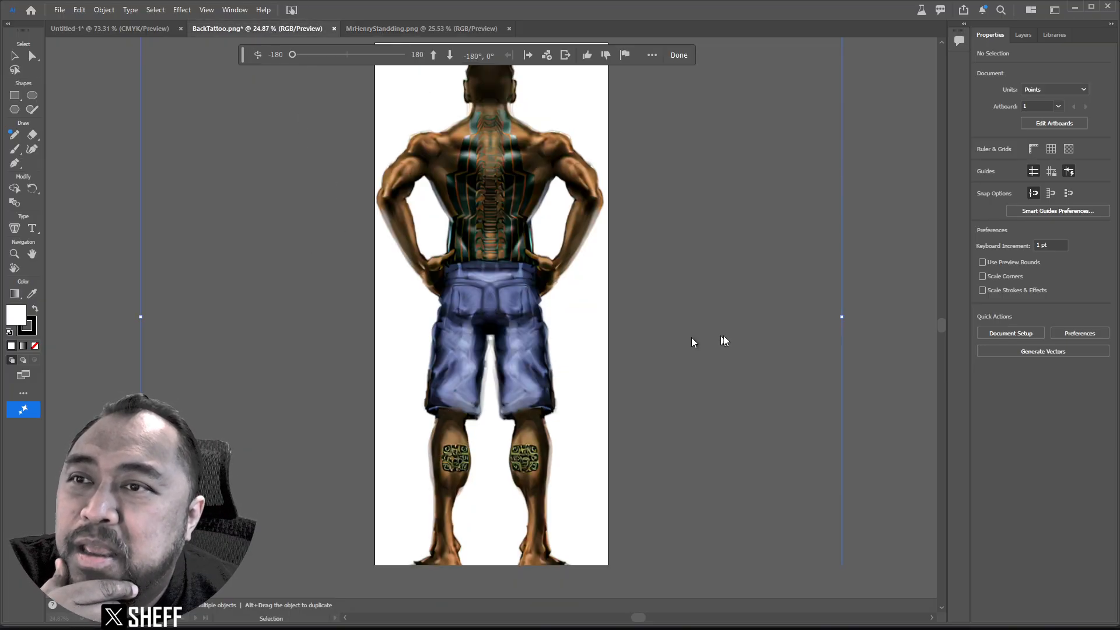
mouse_move(297, 54)
mouse_down()
mouse_move(323, 55)
mouse_move(293, 50)
mouse_move(310, 57)
mouse_up()
click(383, 28)
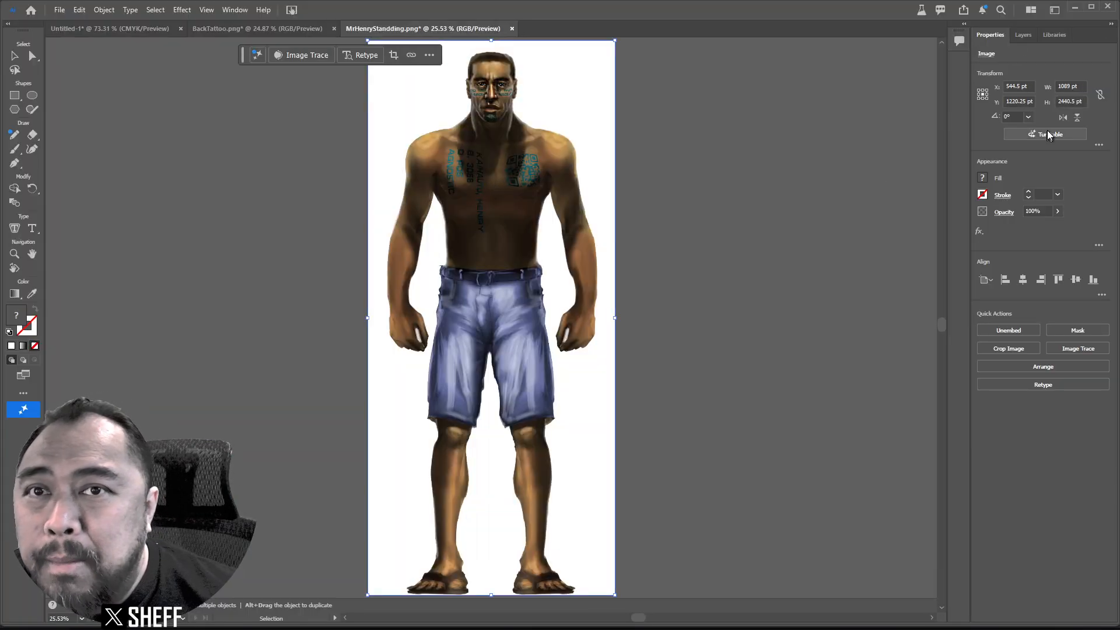
Generate Turntable views of the MrHenryStandding figure and bring up its rotation controls.
click(1049, 137)
drag(612, 225, 841, 411)
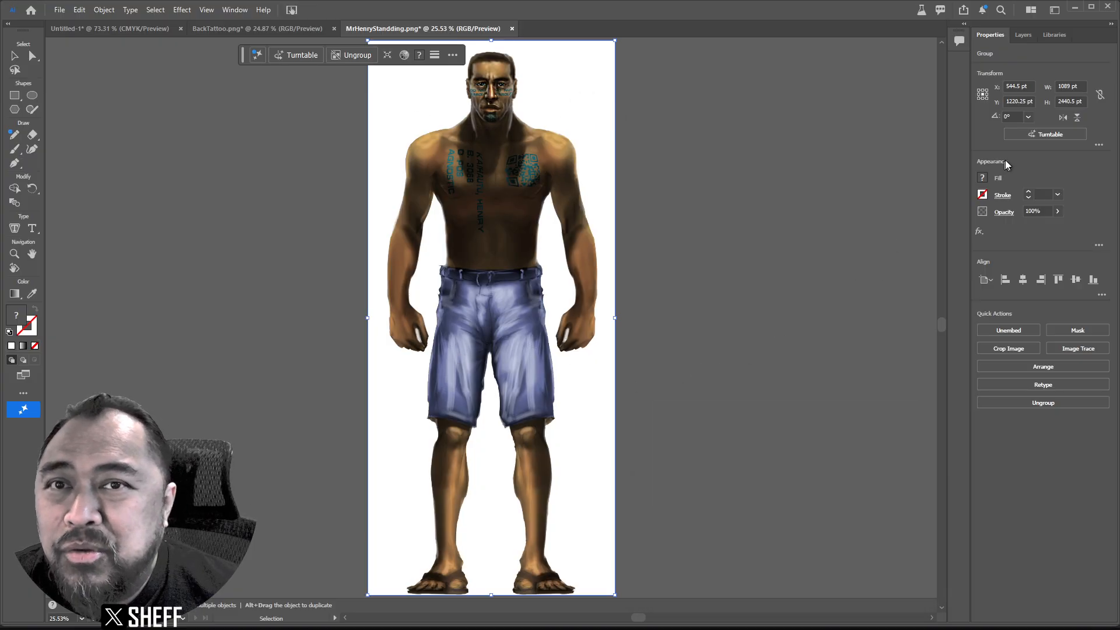
click(1035, 135)
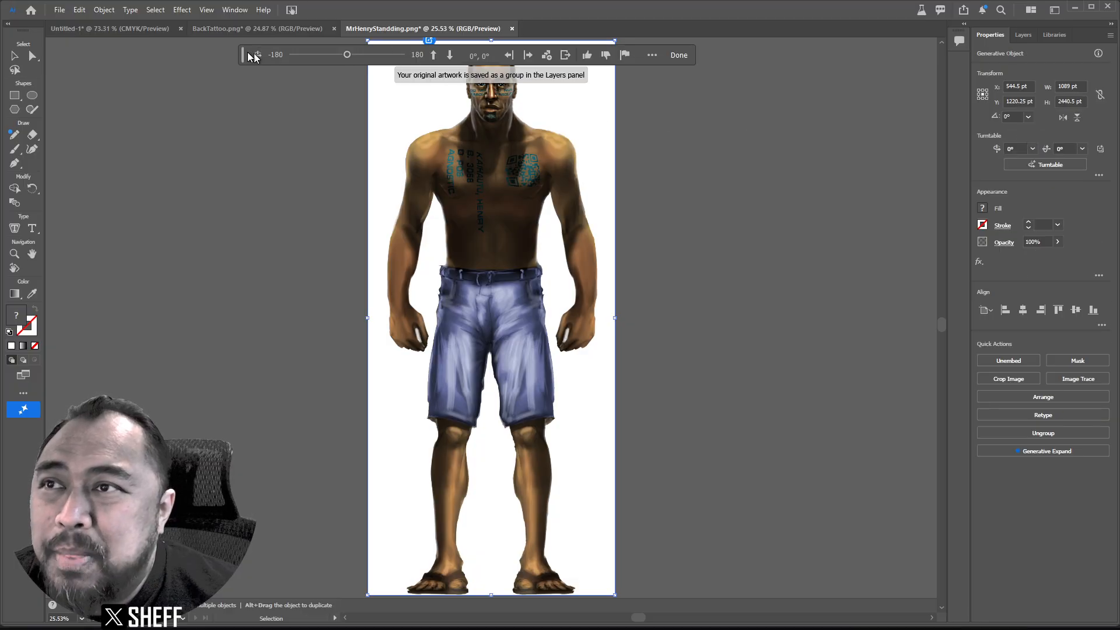
drag(244, 54, 508, 536)
Rotate MrHenryStandding to 180° to show his back, then go to BackTattoo.png.
click(508, 540)
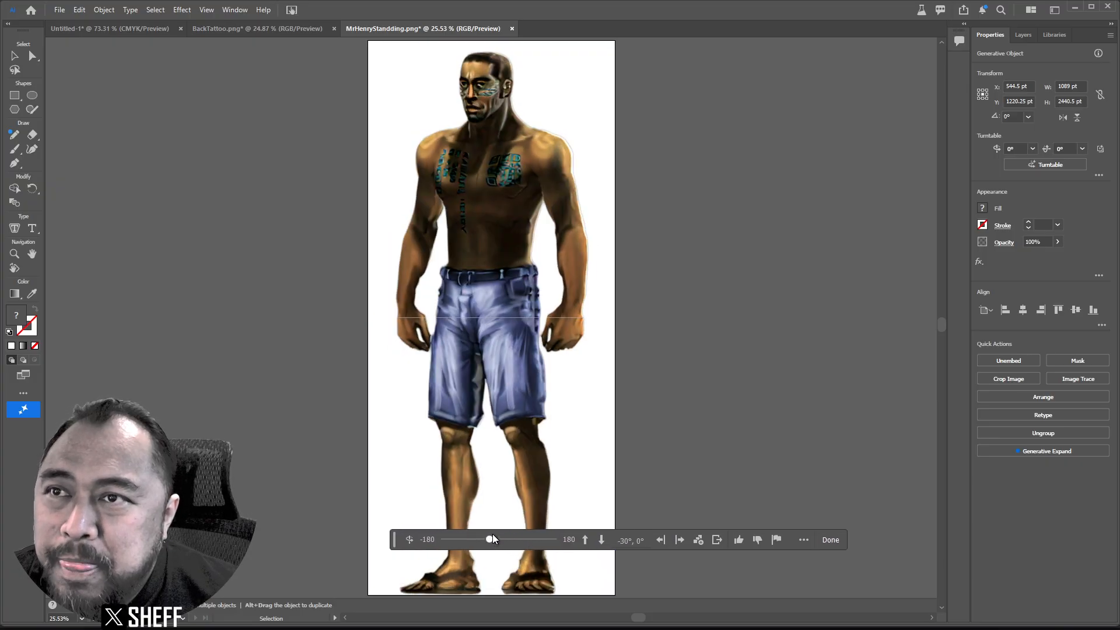
drag(508, 541, 555, 551)
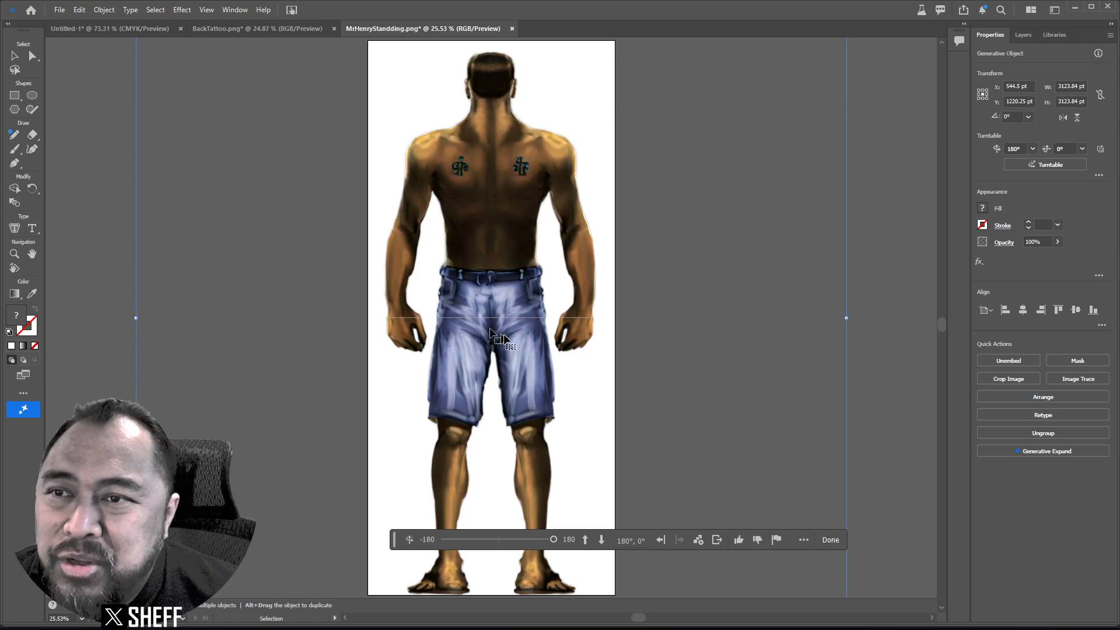
click(276, 34)
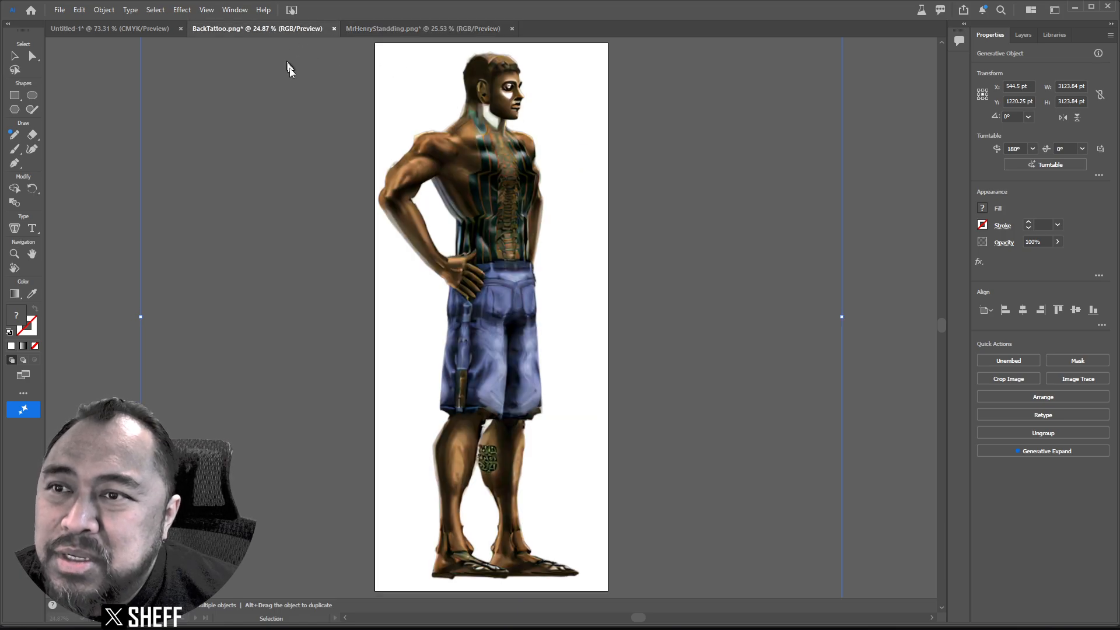
Turn the BackTattoo figure to -180° horizontally with a 30° tilt seen from above.
click(359, 328)
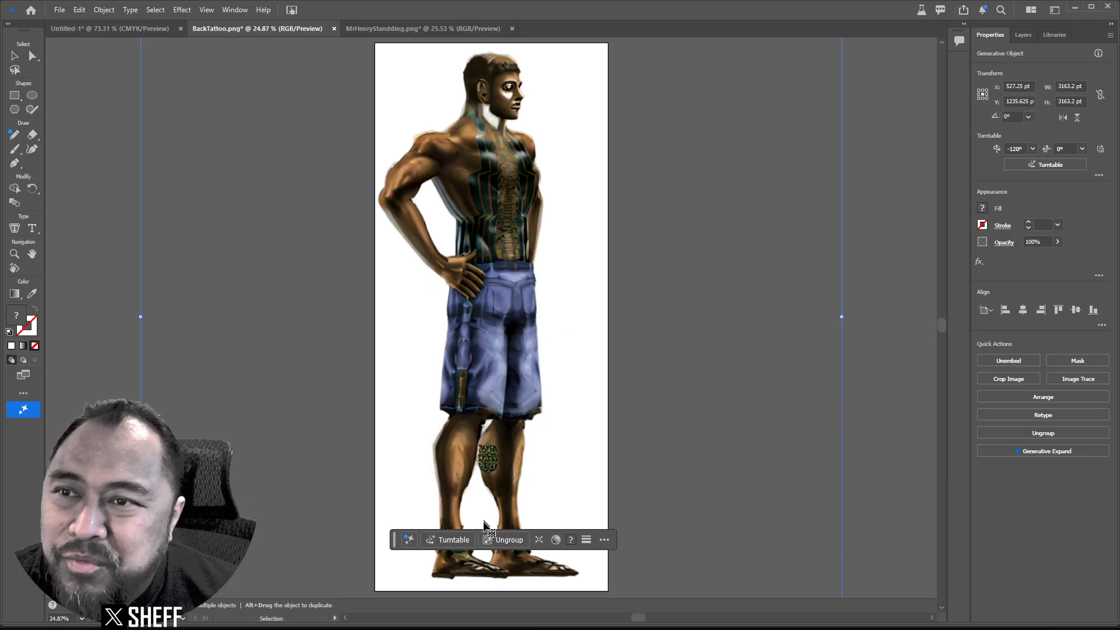
click(448, 538)
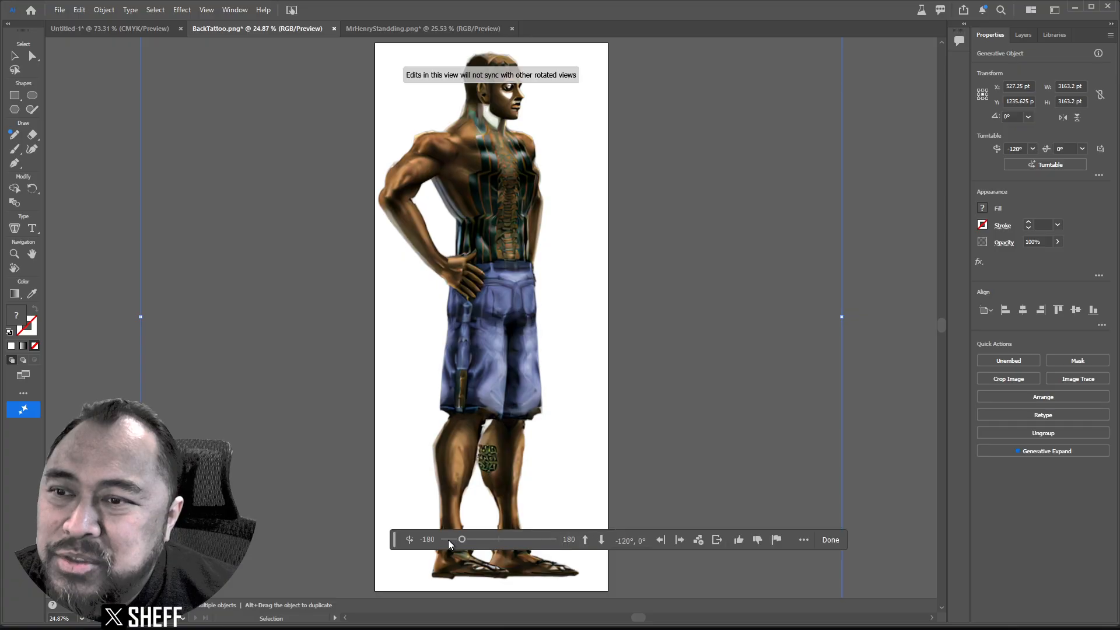
drag(465, 540, 494, 532)
click(585, 540)
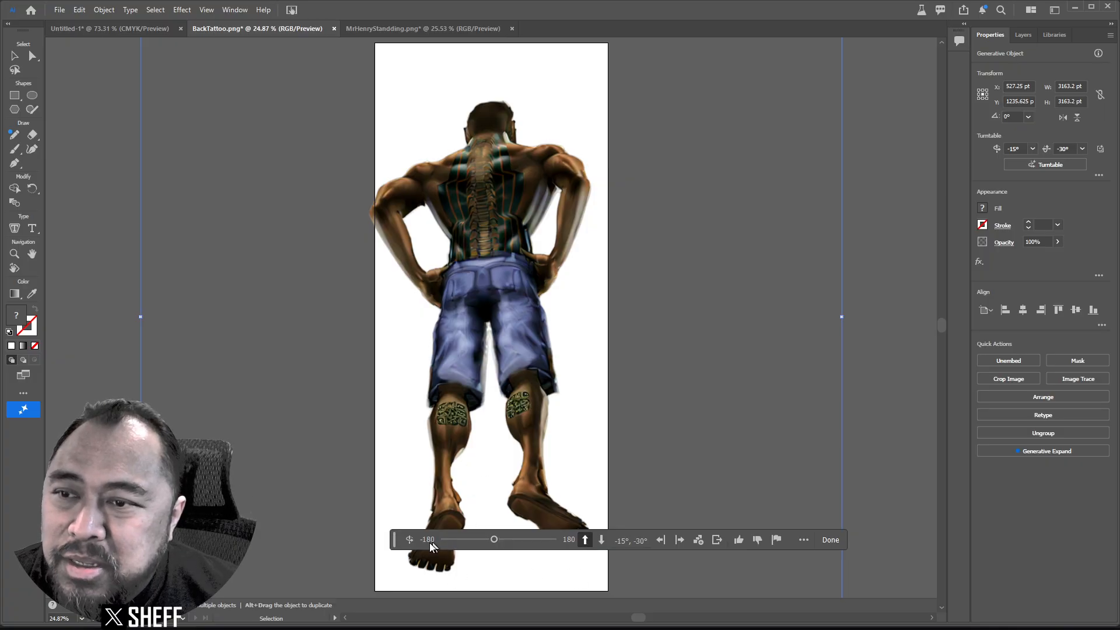
drag(392, 539, 475, 429)
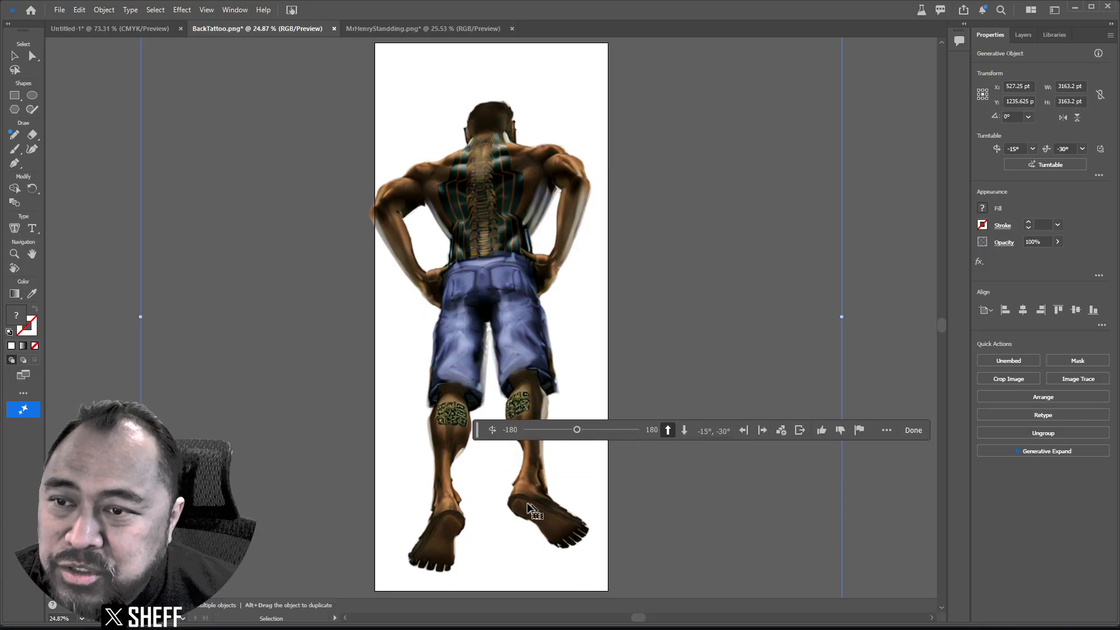
click(684, 432)
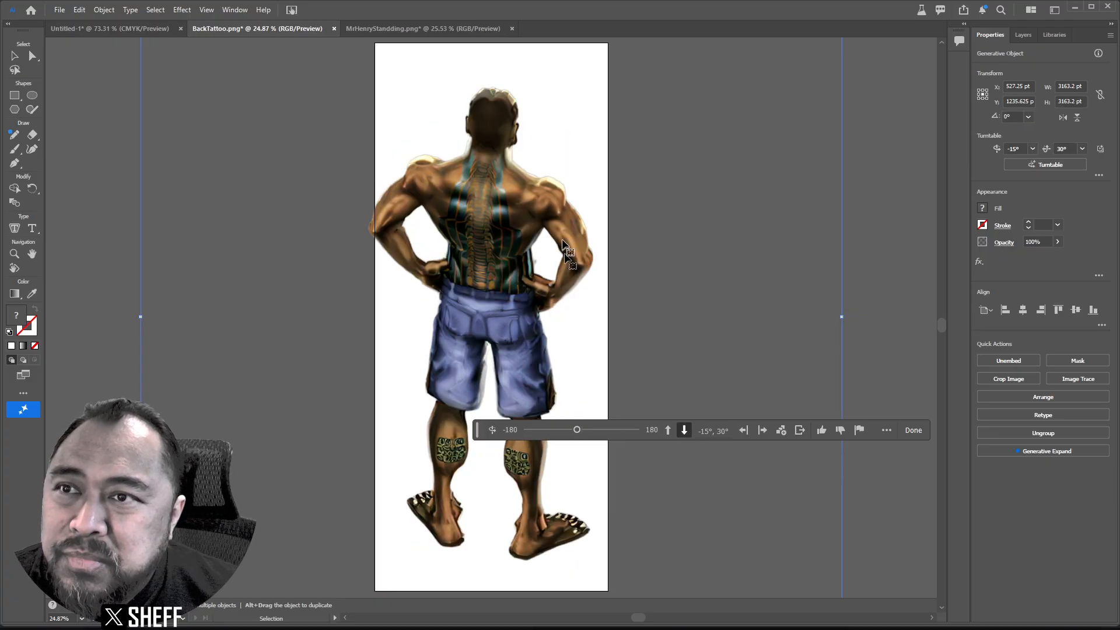
drag(576, 429, 530, 430)
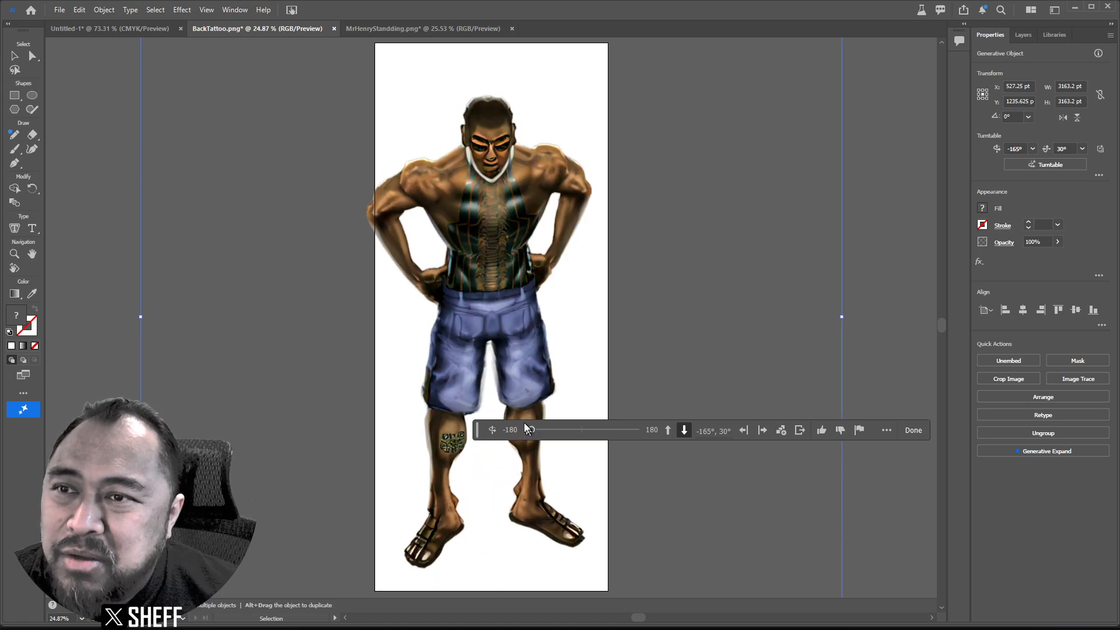
drag(531, 429, 526, 430)
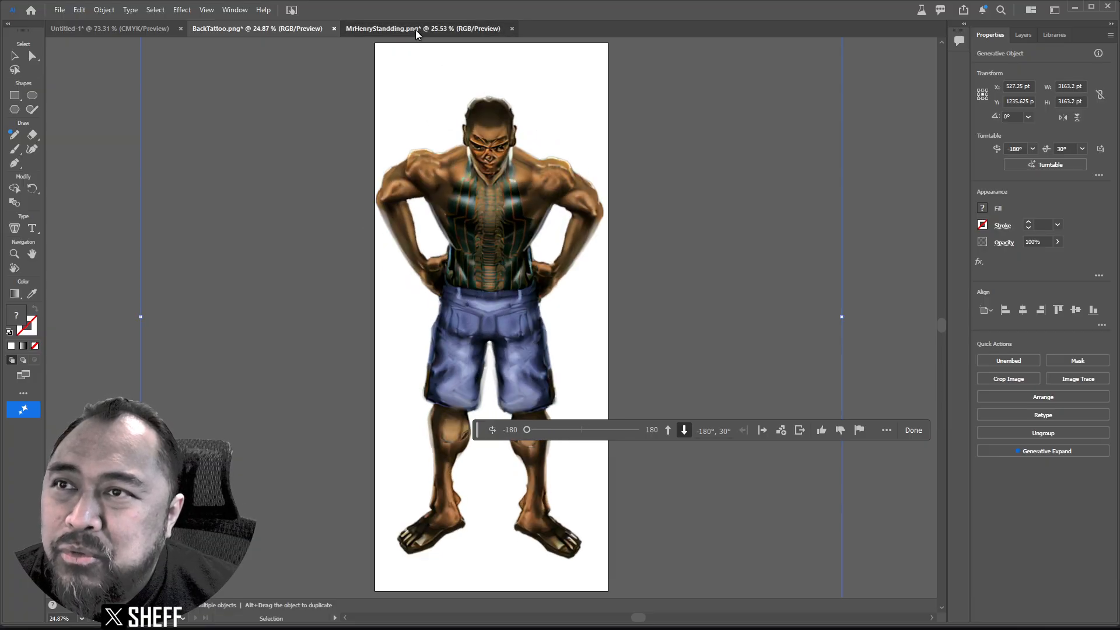
On MrHenryStandding.png, adjust the Turntable tilt and rotation to reach the -180°, 30° view.
click(415, 29)
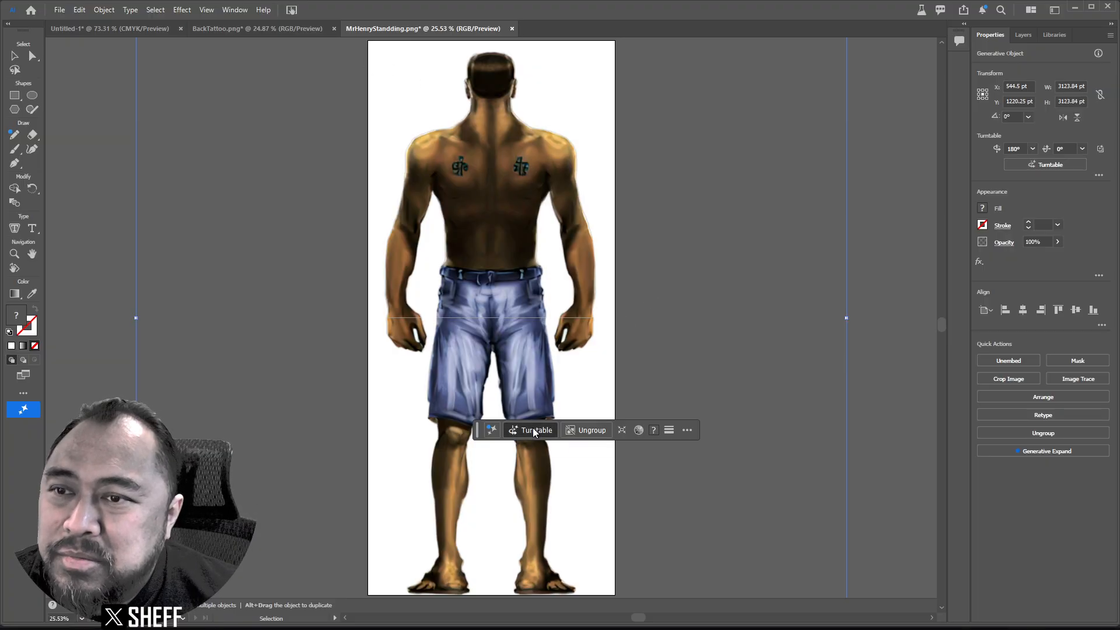
click(531, 431)
drag(636, 430, 581, 432)
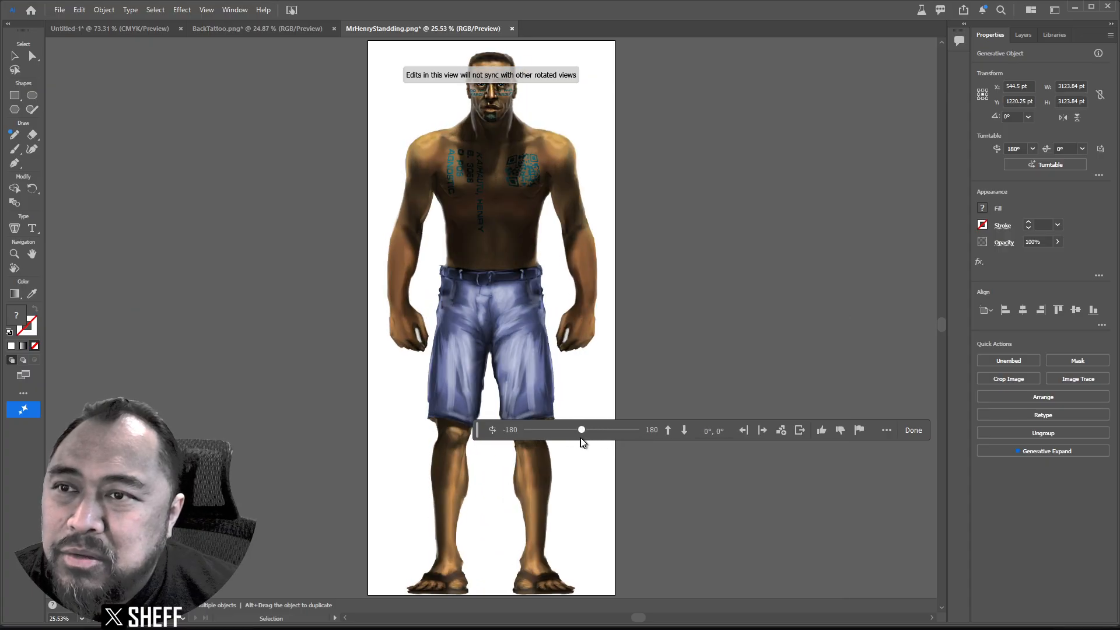
click(664, 435)
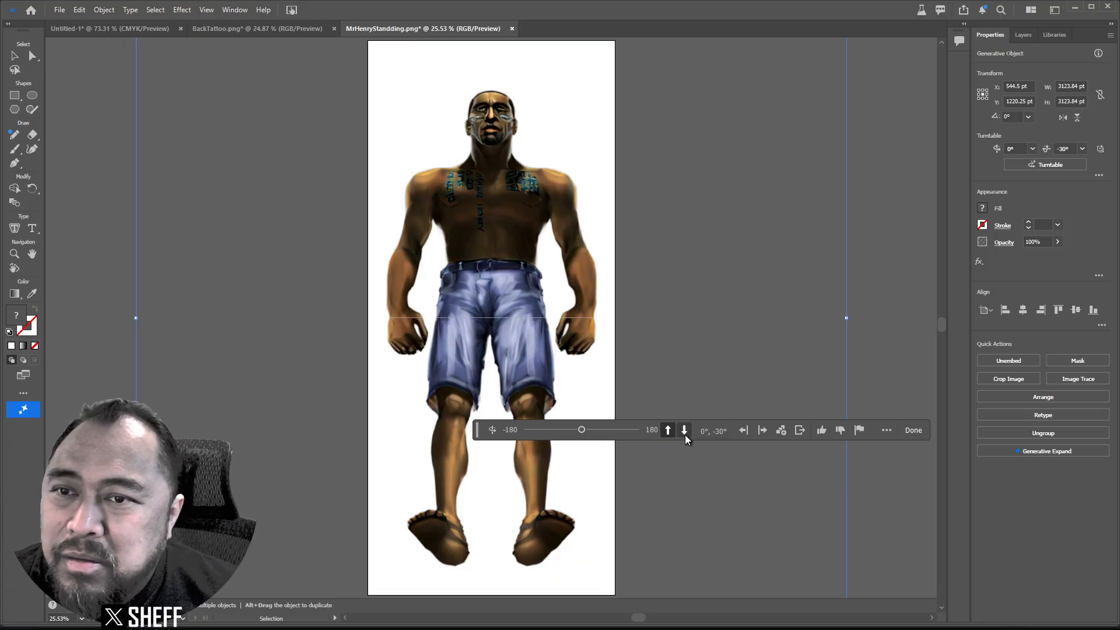
click(684, 435)
click(686, 435)
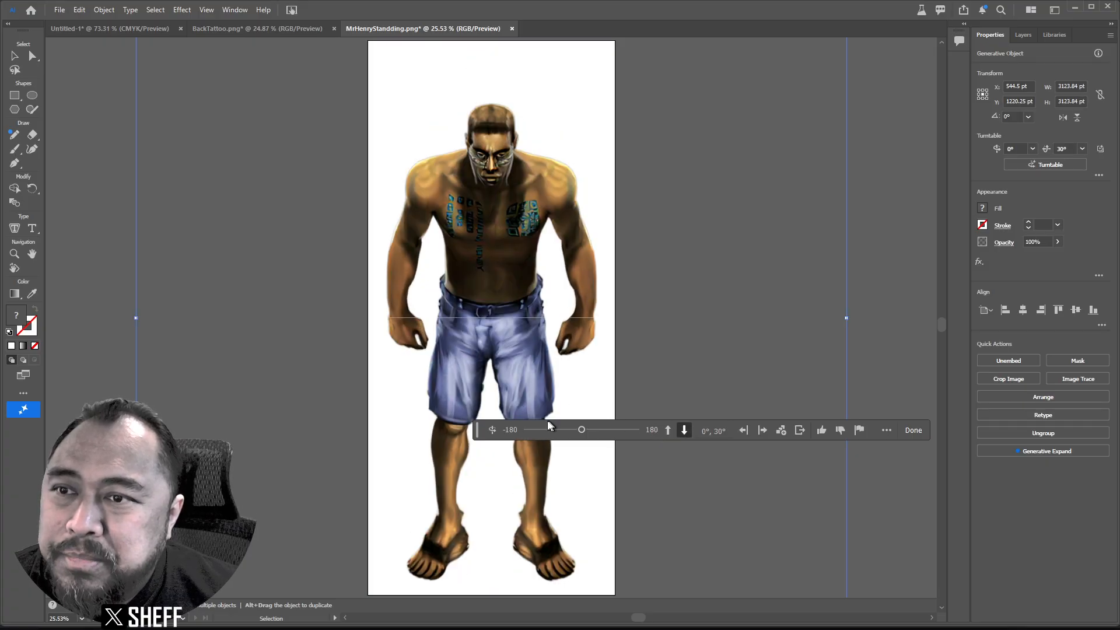
drag(581, 430, 562, 431)
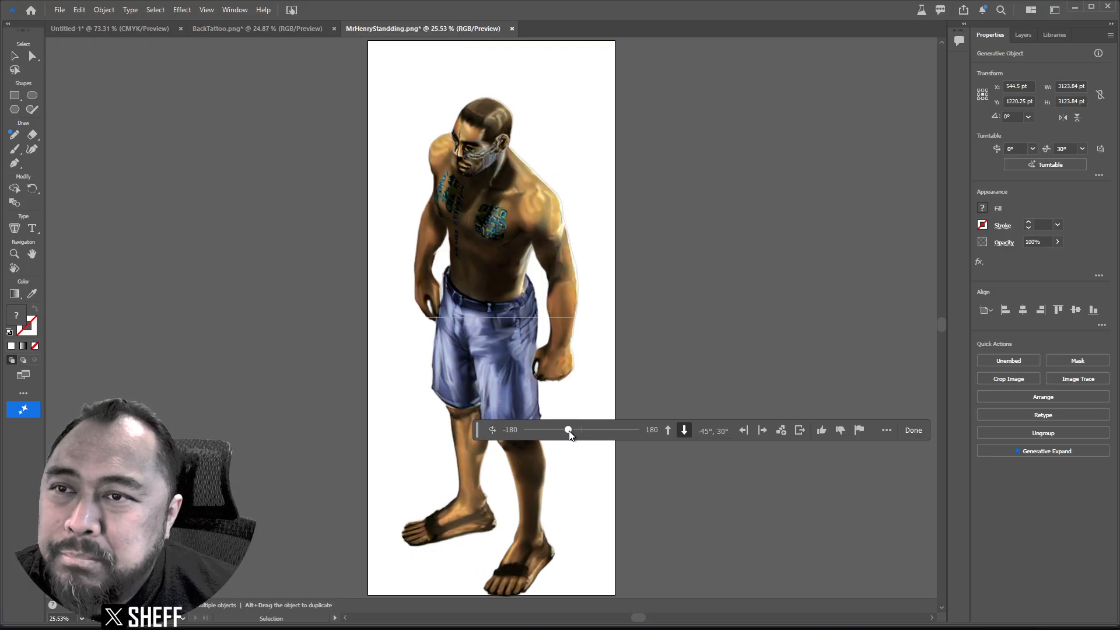
drag(563, 430, 520, 413)
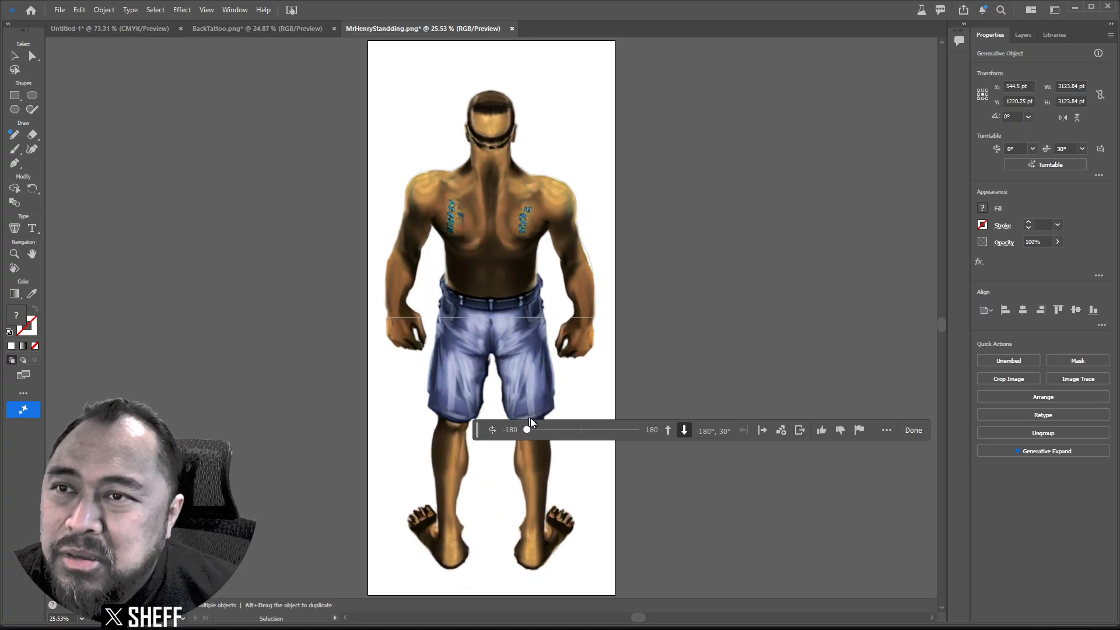
mouse_move(527, 429)
mouse_down()
mouse_move(568, 430)
mouse_move(526, 430)
mouse_up()
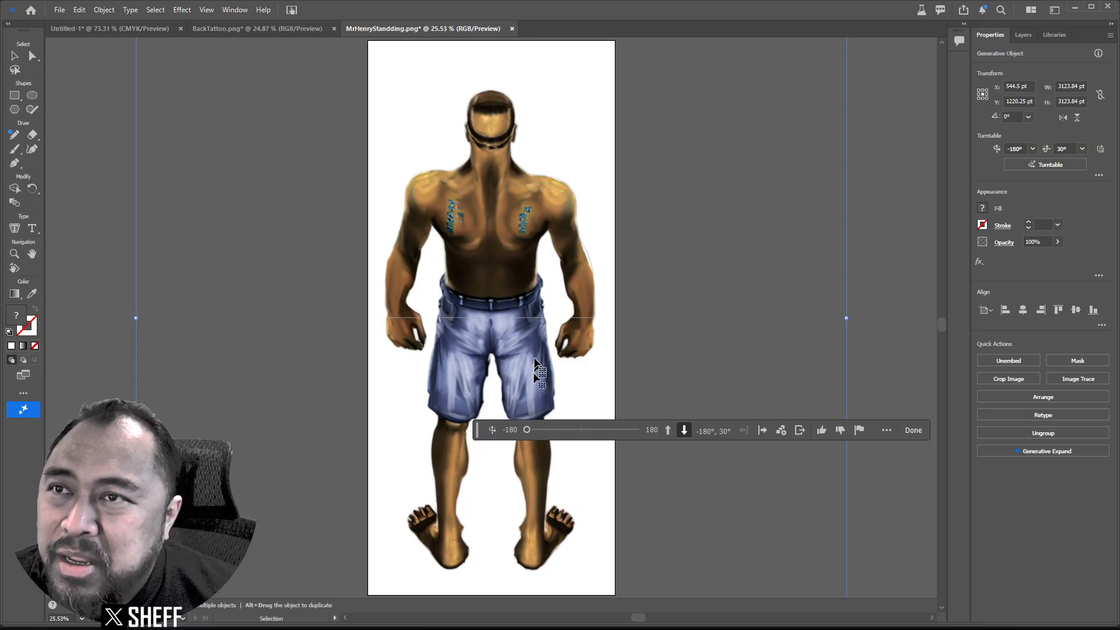
Rotate the BackTattoo.png figure with Turntable to its 0° back view.
click(282, 27)
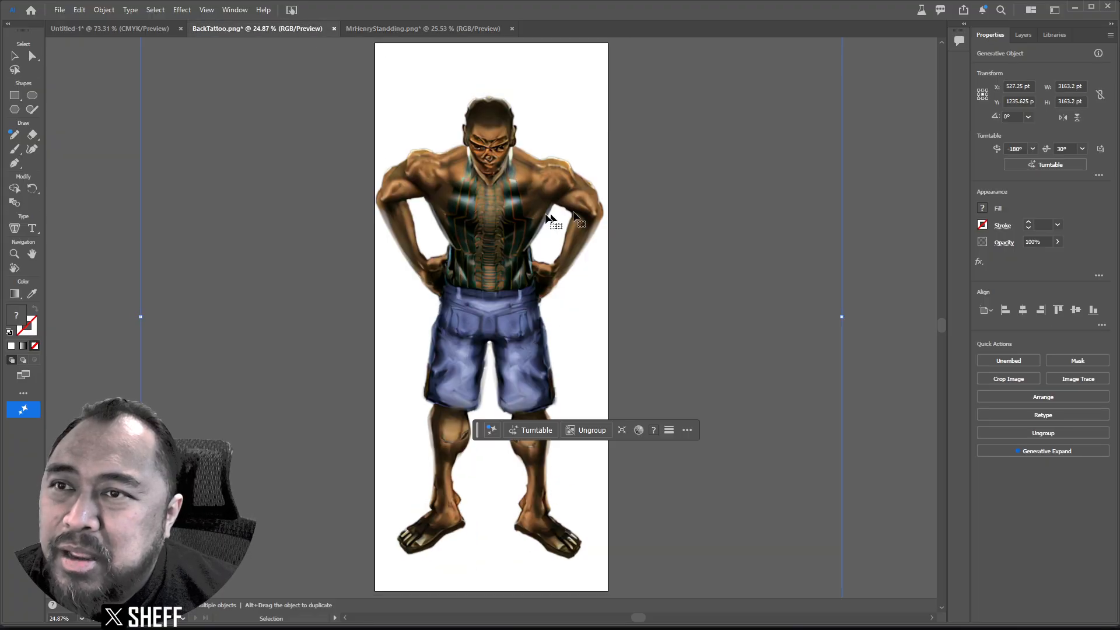
click(513, 431)
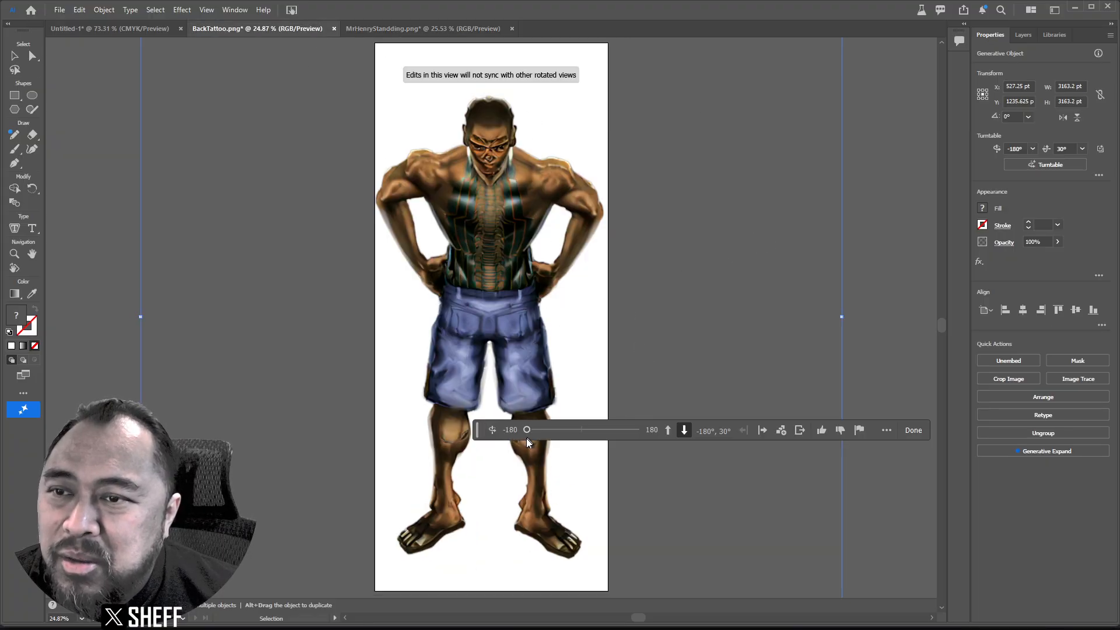
drag(531, 433, 587, 441)
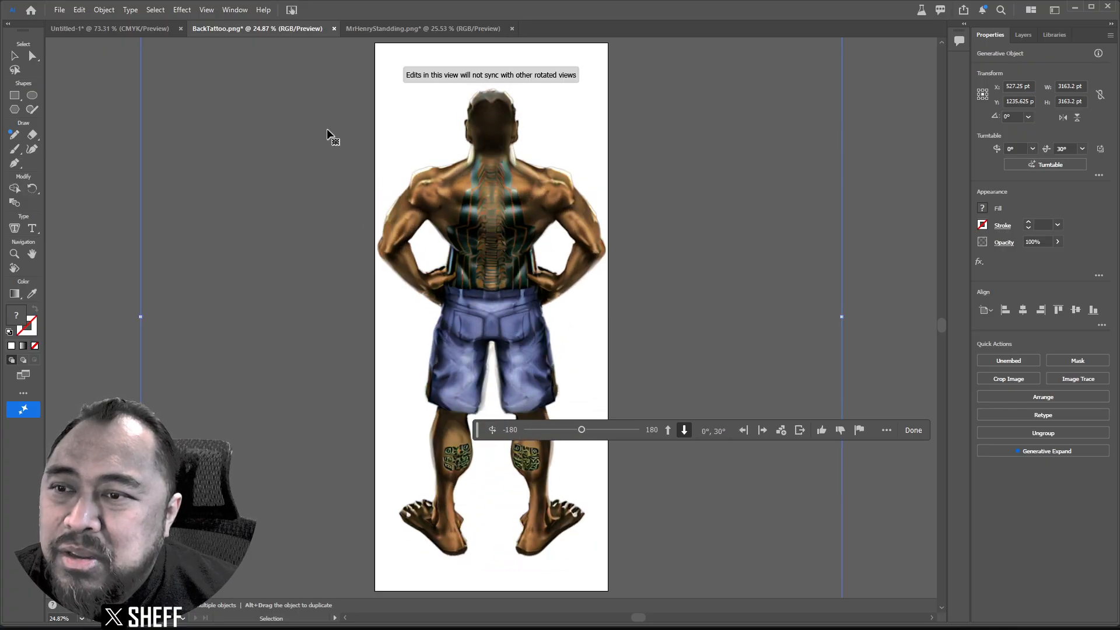
Flip between BackTattoo.png and MrHenryStandding.png to compare the two figures, ending on BackTattoo.png.
click(274, 28)
click(382, 26)
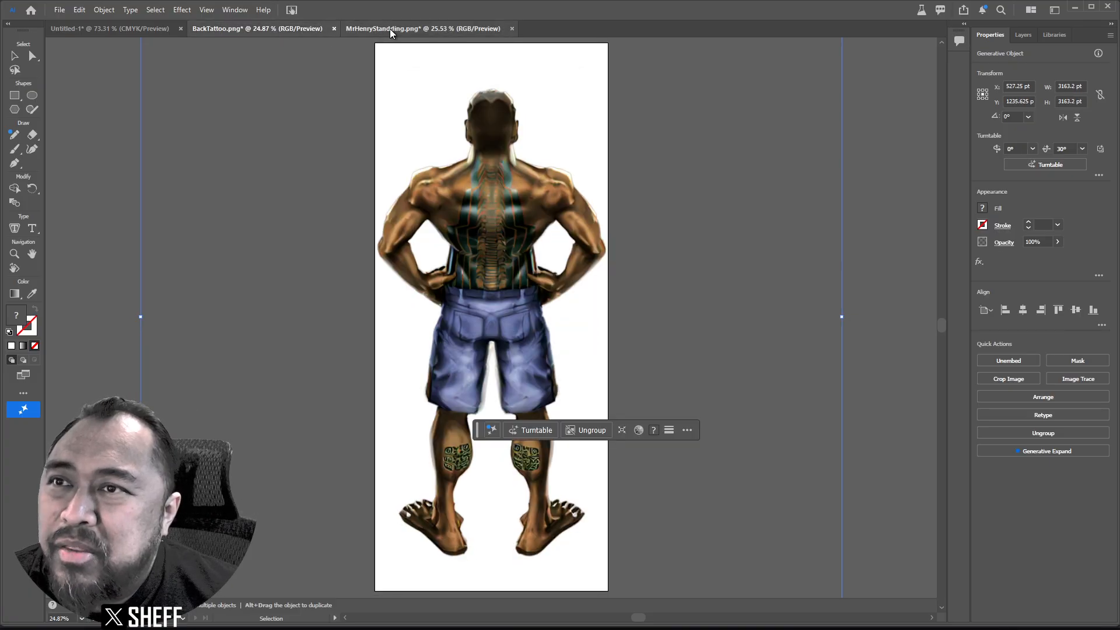
click(272, 30)
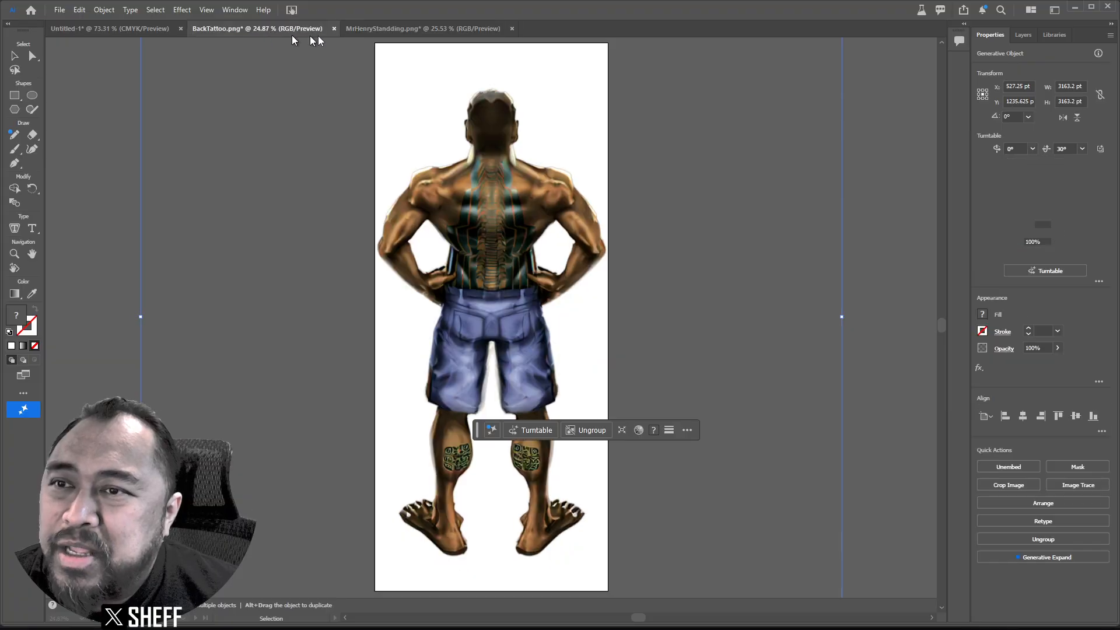
click(420, 30)
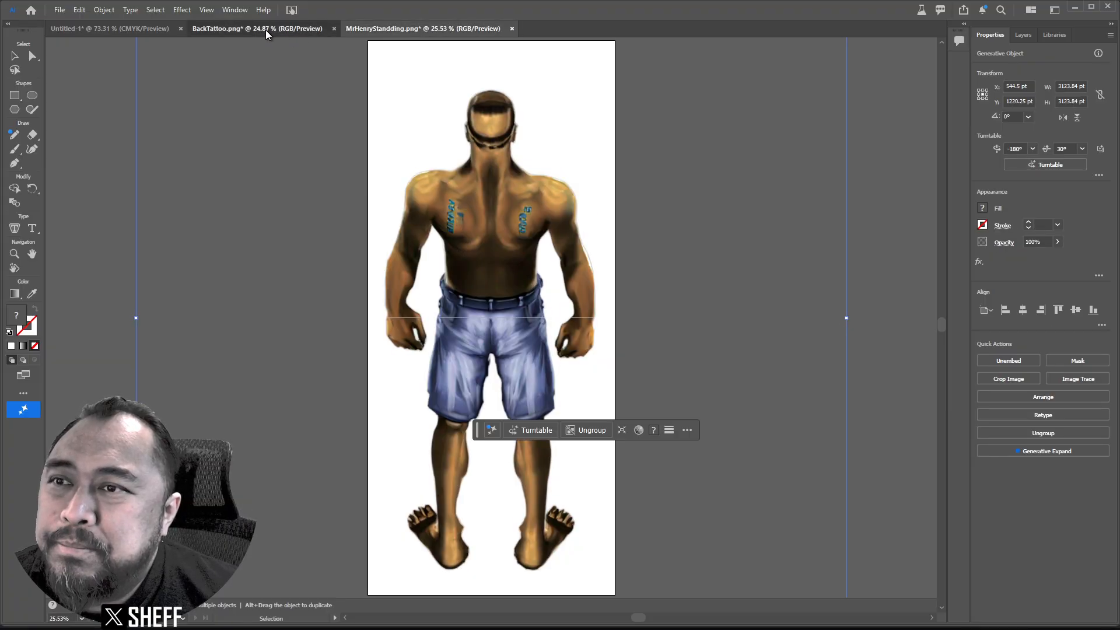
click(265, 29)
click(378, 26)
click(528, 344)
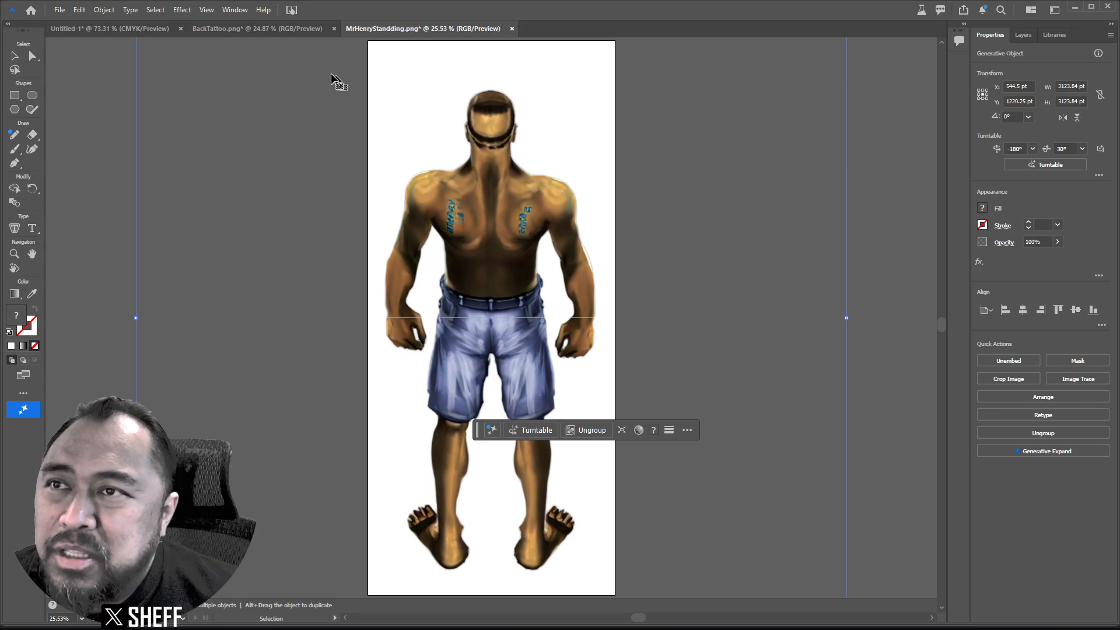
click(274, 30)
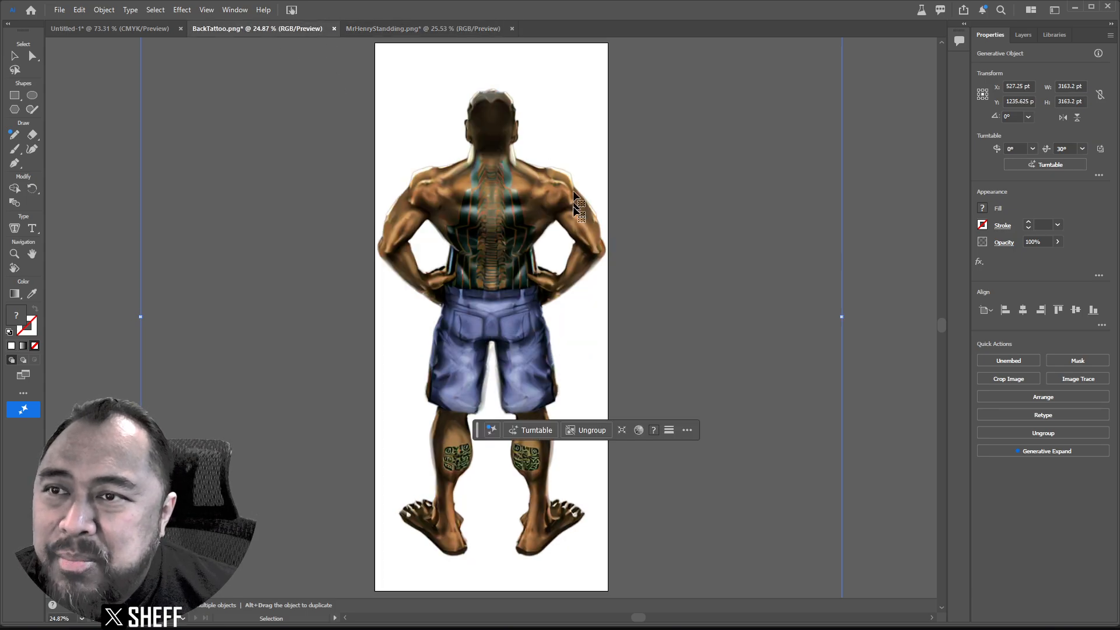
click(423, 28)
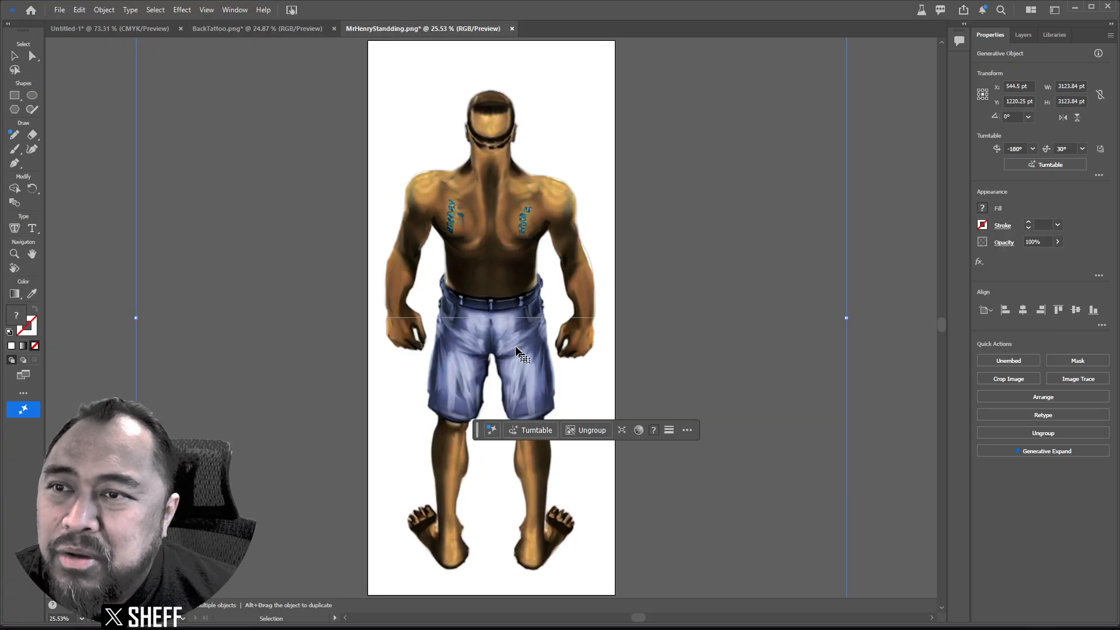
click(295, 29)
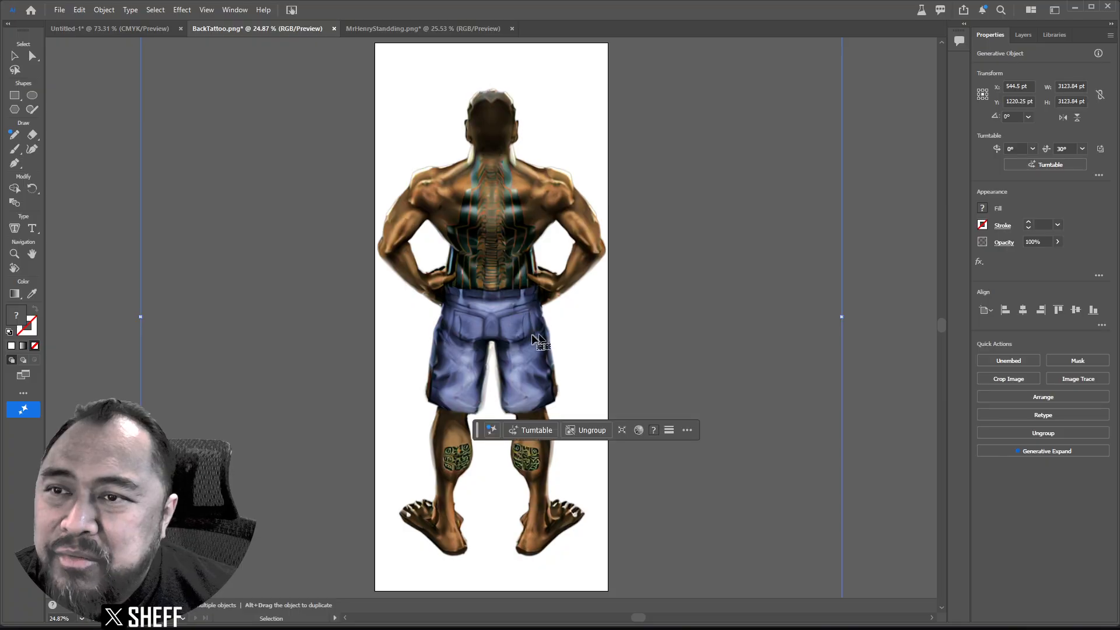
click(407, 29)
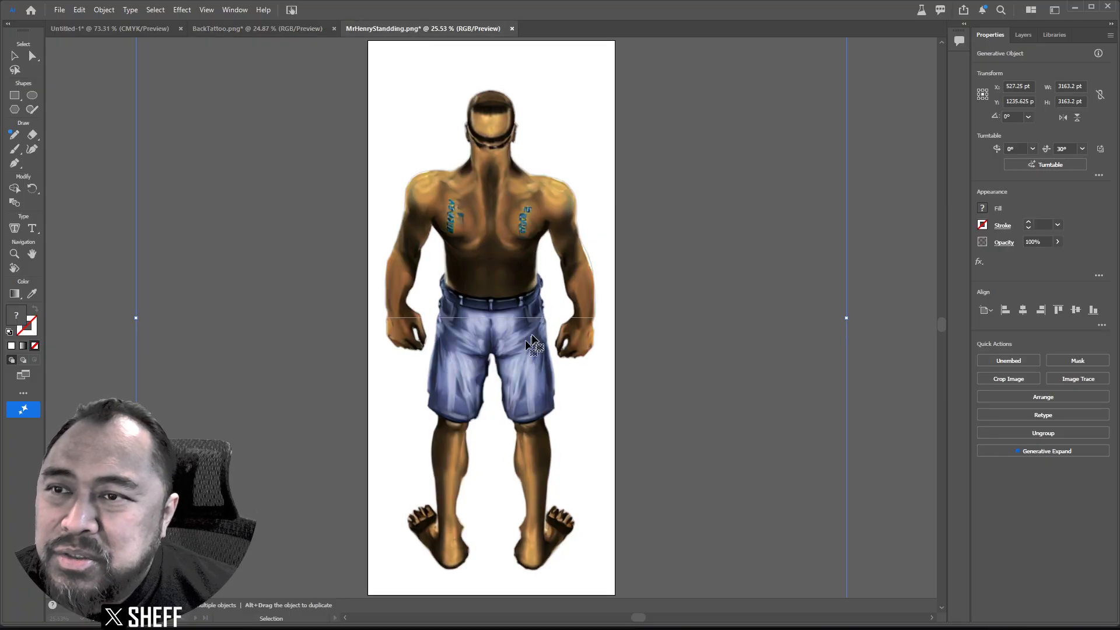
click(293, 29)
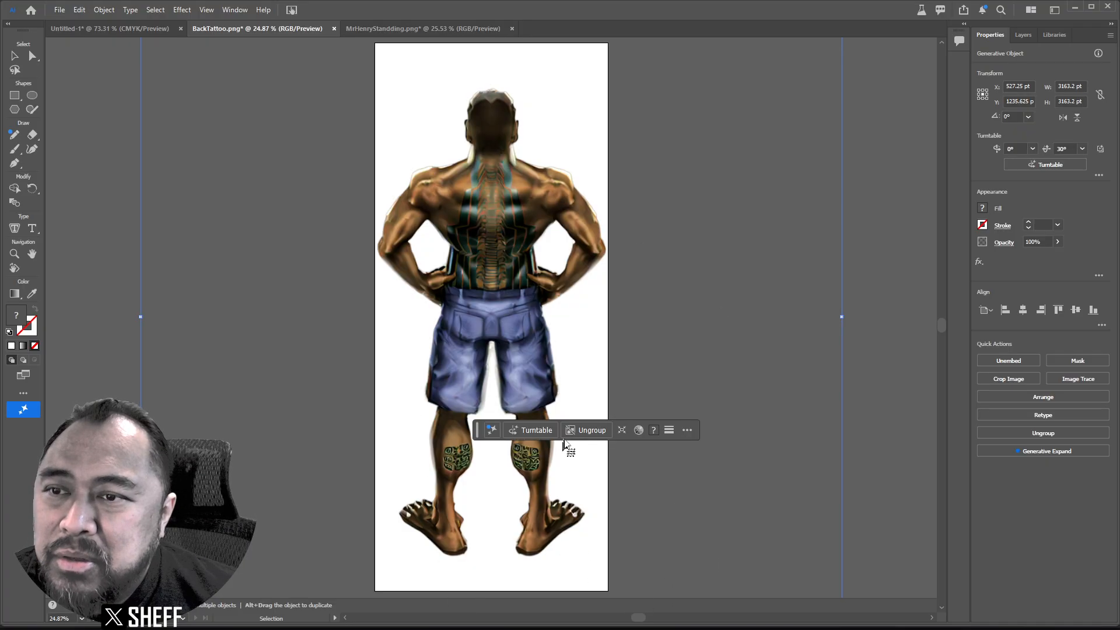
Tilt the back-tattoo figure to a -30° low angle and rotate it to -120°.
click(519, 429)
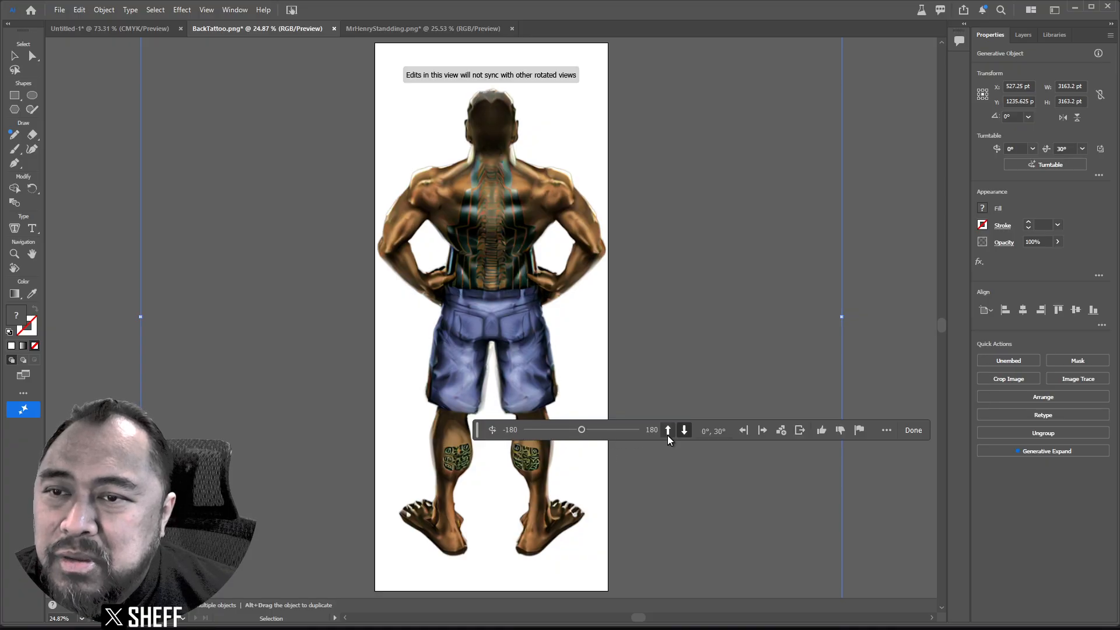
click(668, 431)
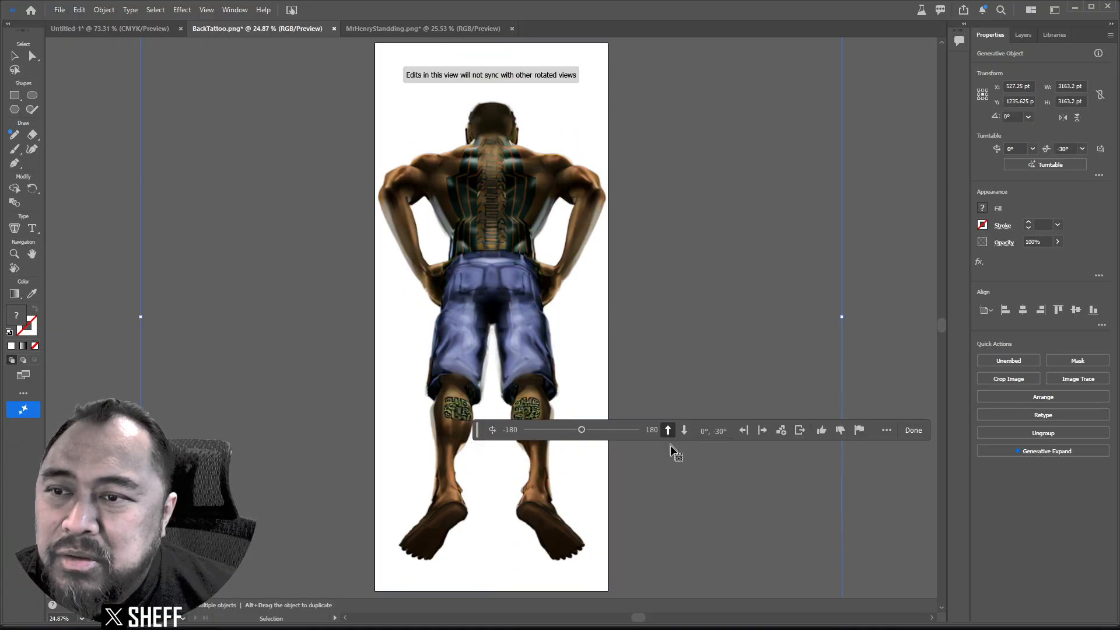
drag(582, 433, 546, 433)
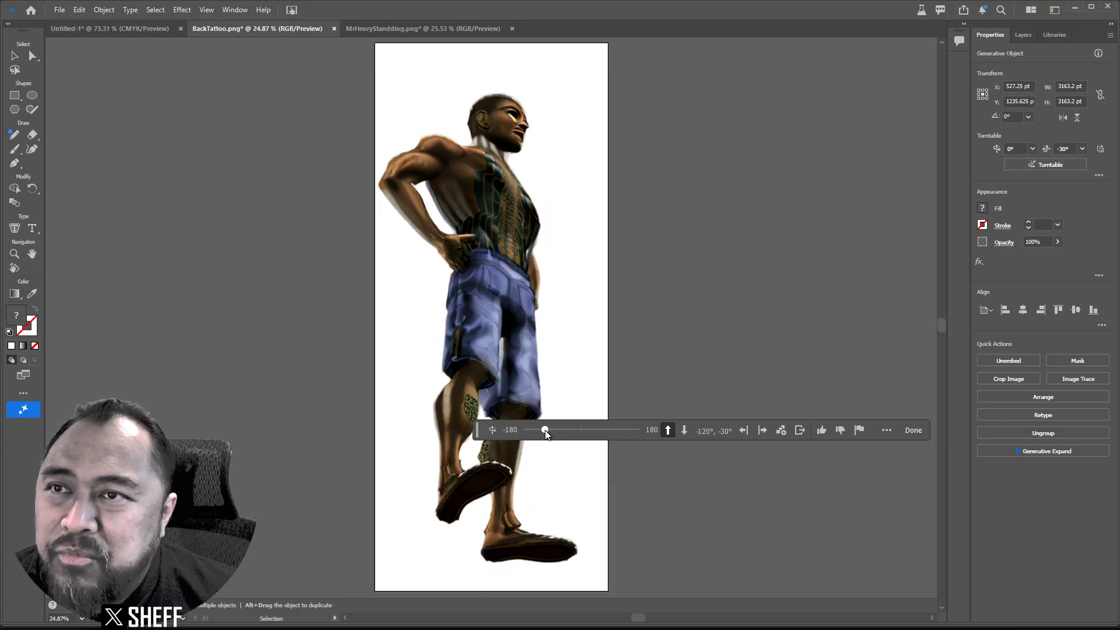
On MrHenryStandding.png, try a -30° near-profile view, then reset the figure to 0°, 0°.
click(406, 25)
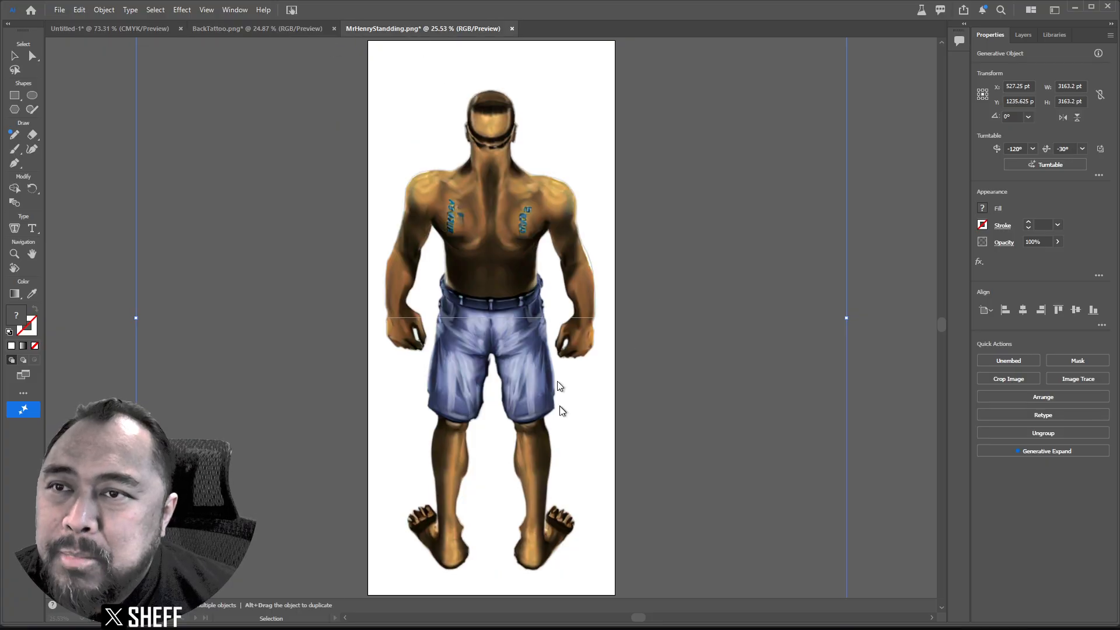
click(529, 435)
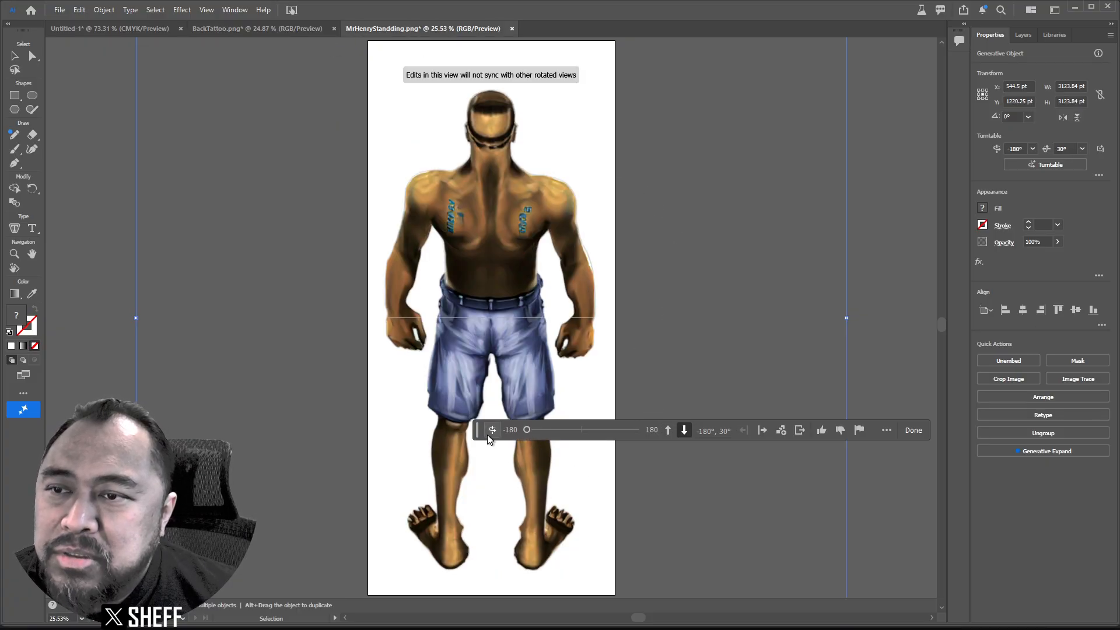
drag(477, 432, 578, 582)
click(675, 574)
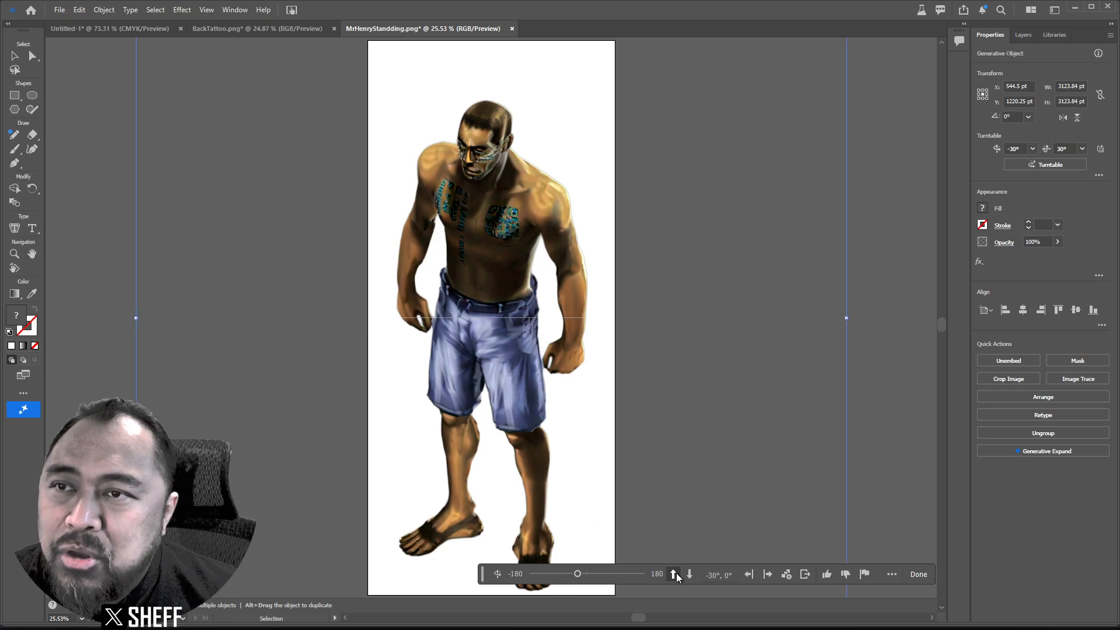
click(675, 574)
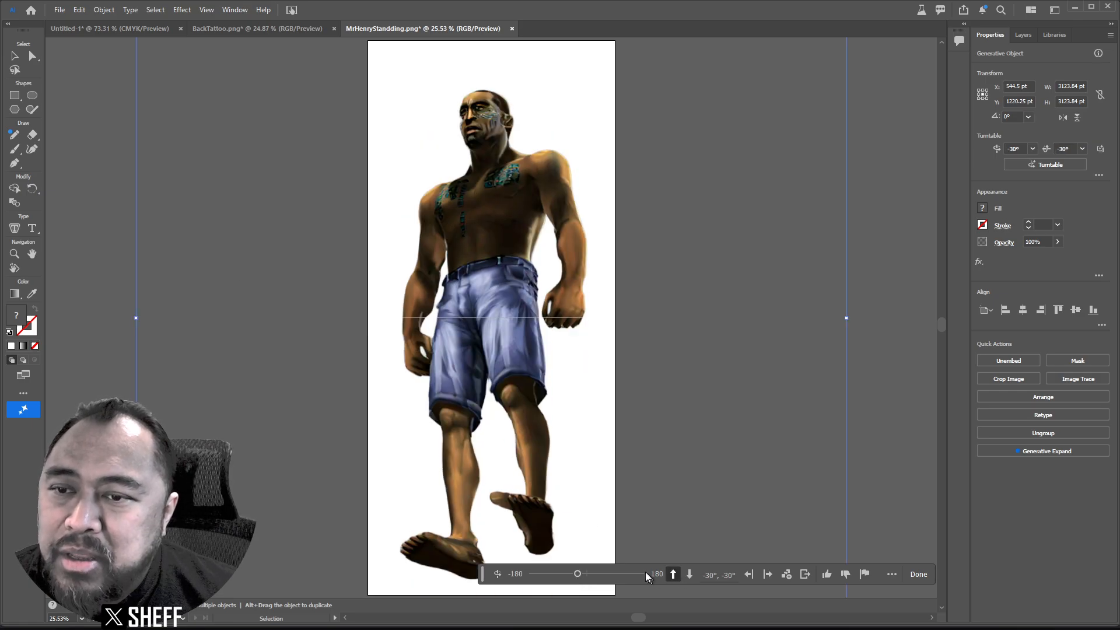
mouse_move(579, 568)
mouse_down()
mouse_move(548, 561)
mouse_move(601, 570)
mouse_move(586, 573)
mouse_up()
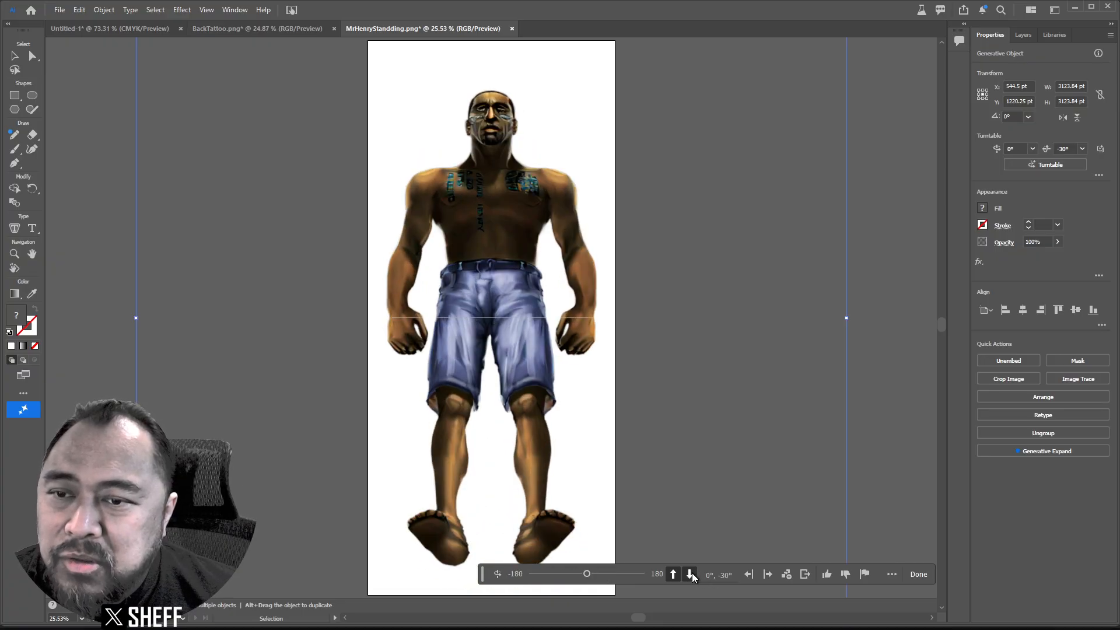
click(690, 574)
click(673, 574)
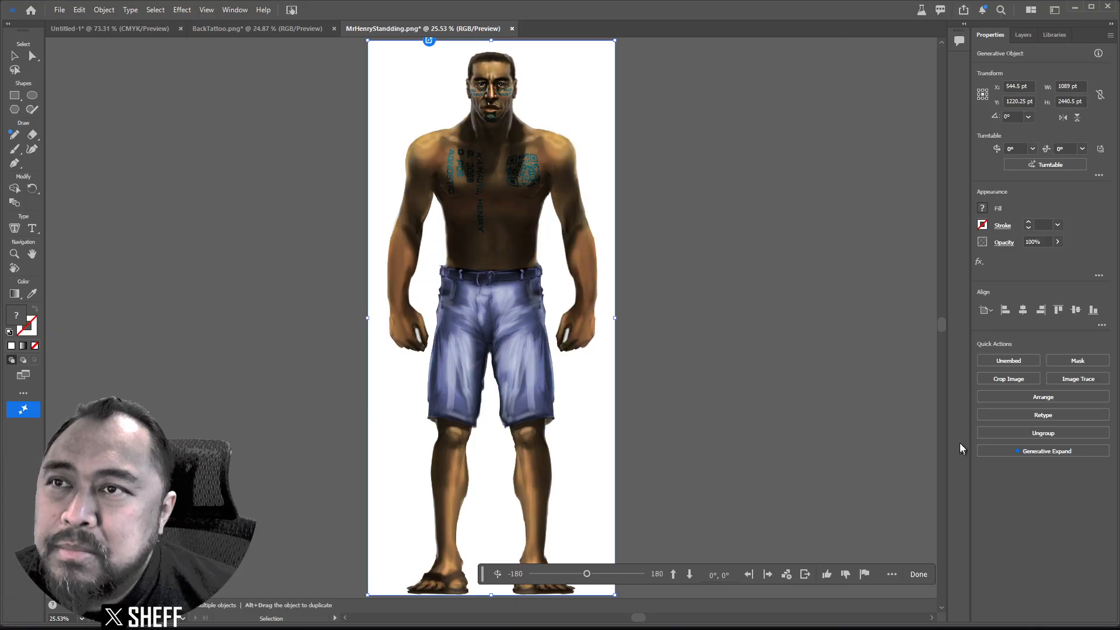